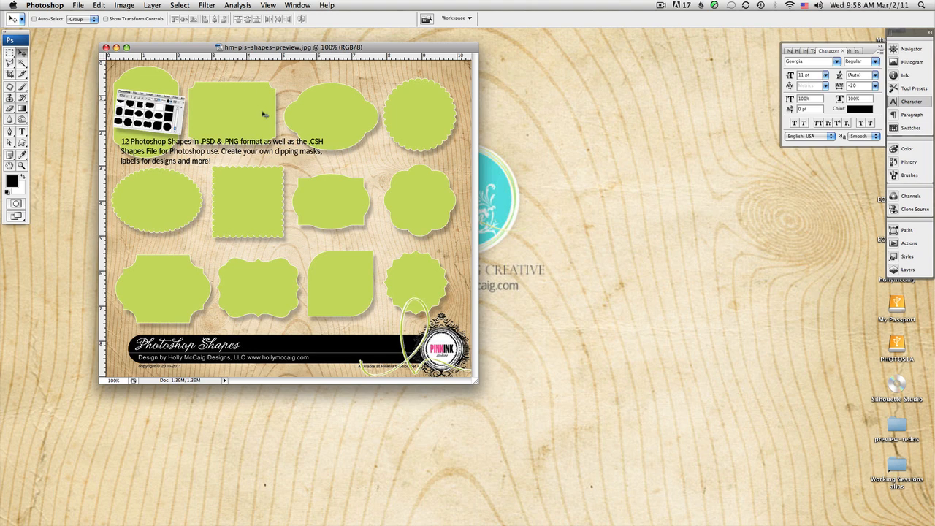
left_click(661, 6)
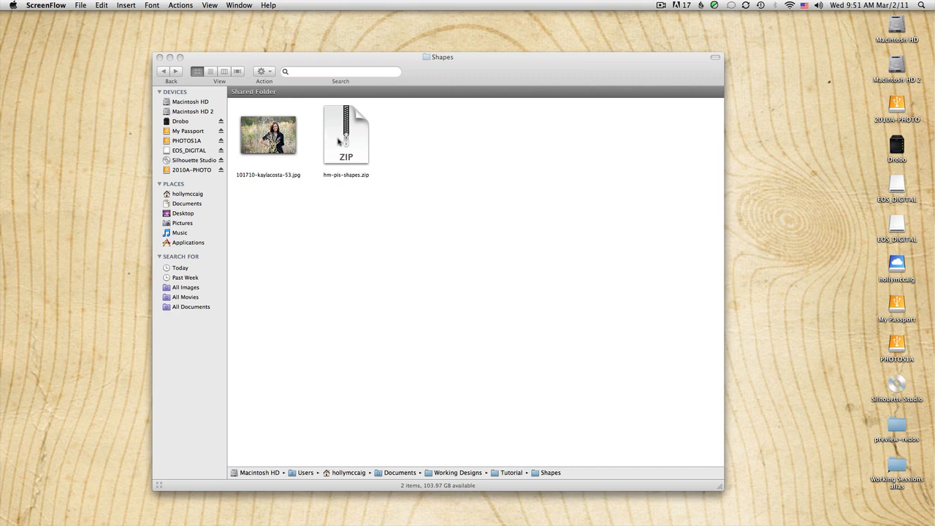
left_click(379, 106)
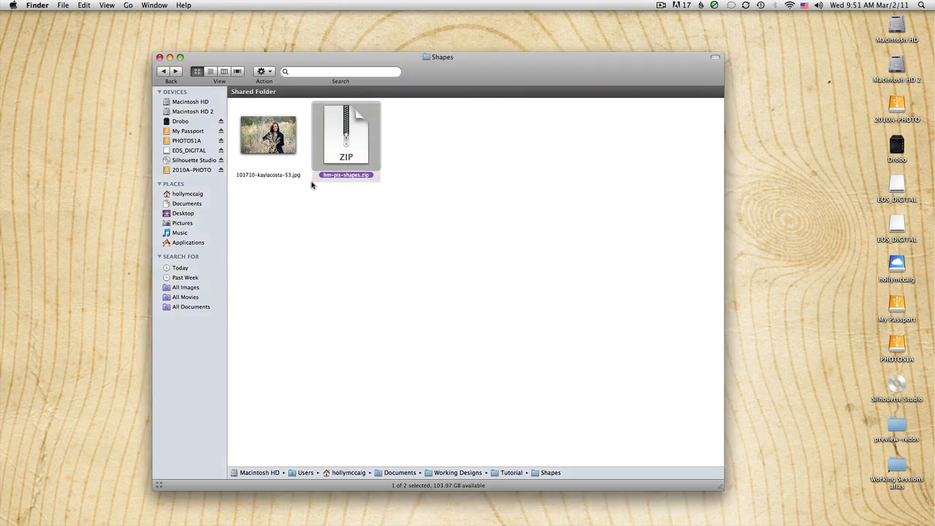
left_click(326, 206)
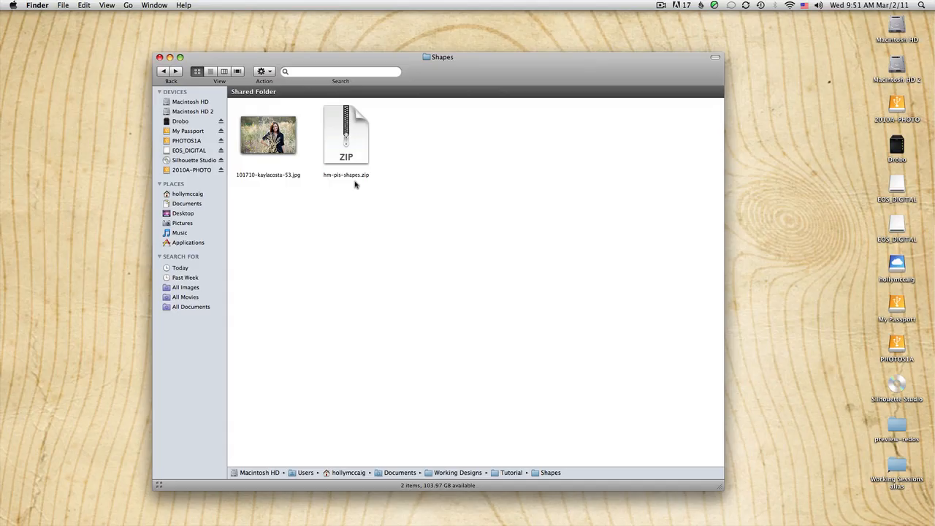
Step: Extract hm-pis-shapes.zip, open the resulting hm-pis-shapes folder and view the files down to hollysshapes.csh
double_click(359, 133)
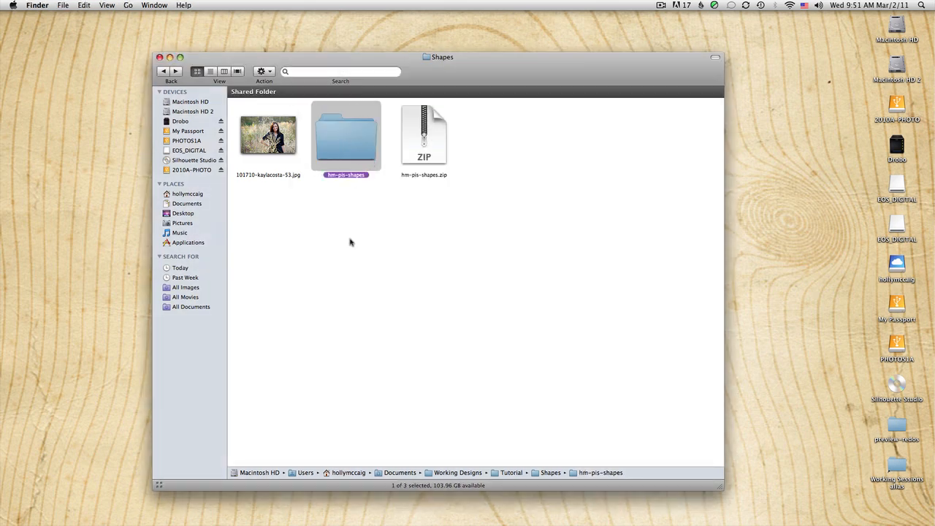
left_click(350, 240)
double_click(343, 140)
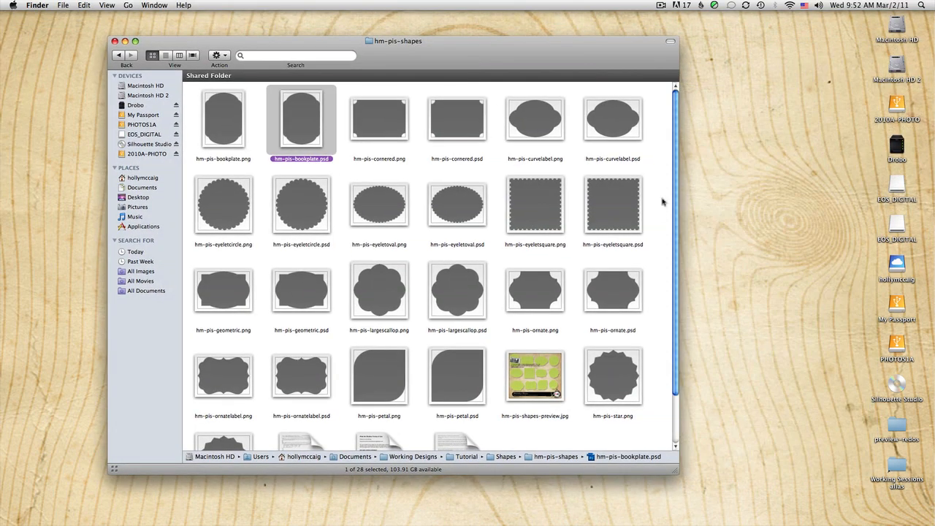
left_click_drag(674, 197, 675, 252)
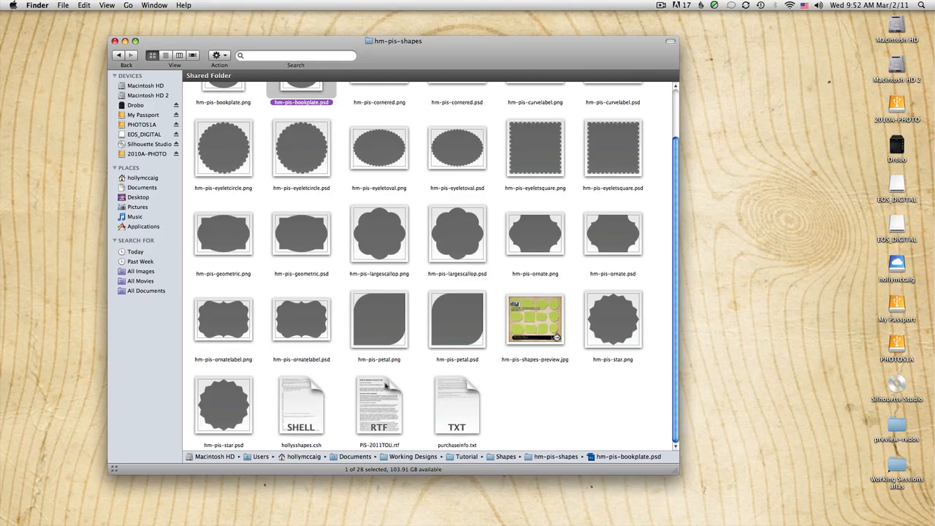
Step: Switch to Photoshop, activate the Custom Shape tool and browse the shapes in its shape picker
mouse_move(598, 515)
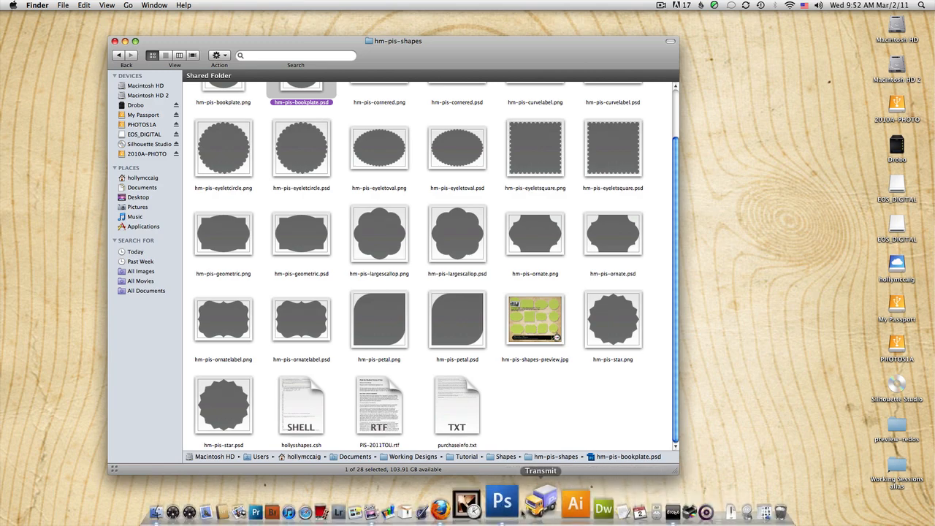
left_click(516, 504)
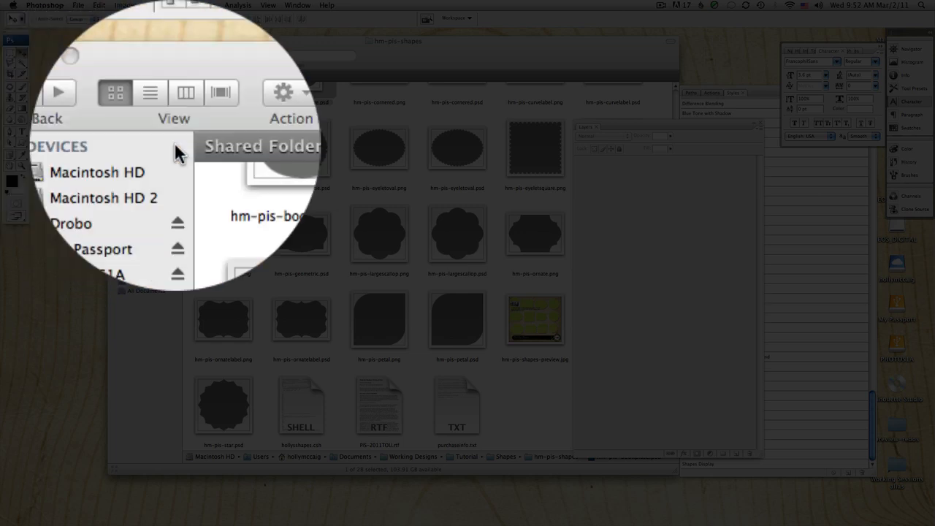
left_click(23, 143)
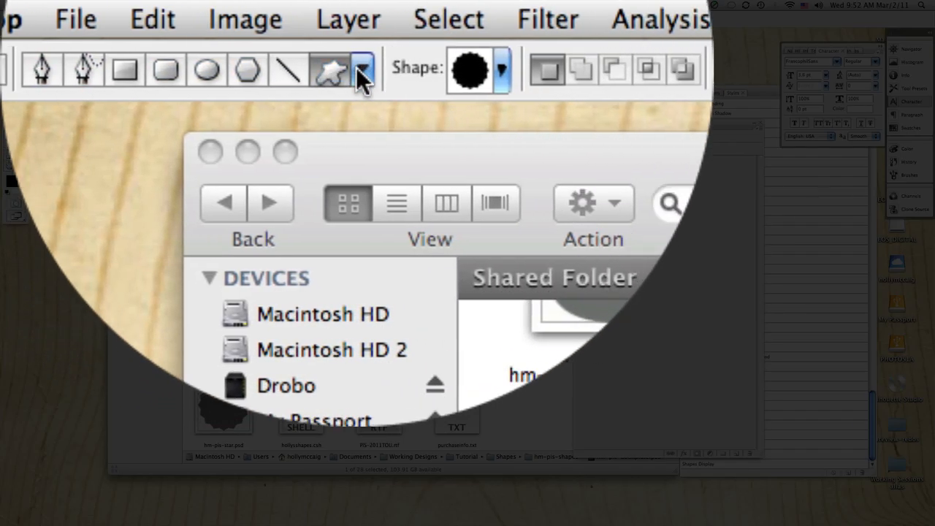
left_click(363, 76)
left_click(336, 73)
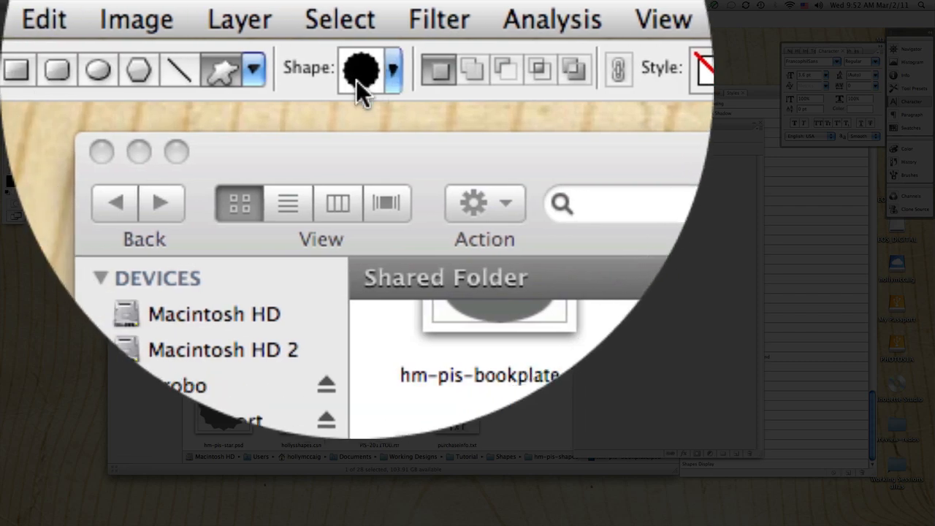
left_click(356, 68)
left_click(356, 66)
left_click(356, 63)
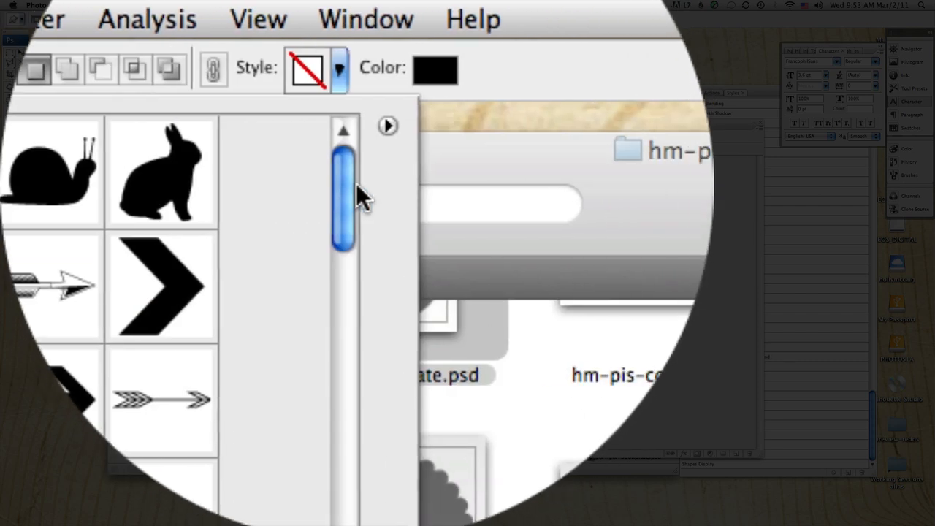
left_click_drag(356, 183, 356, 260)
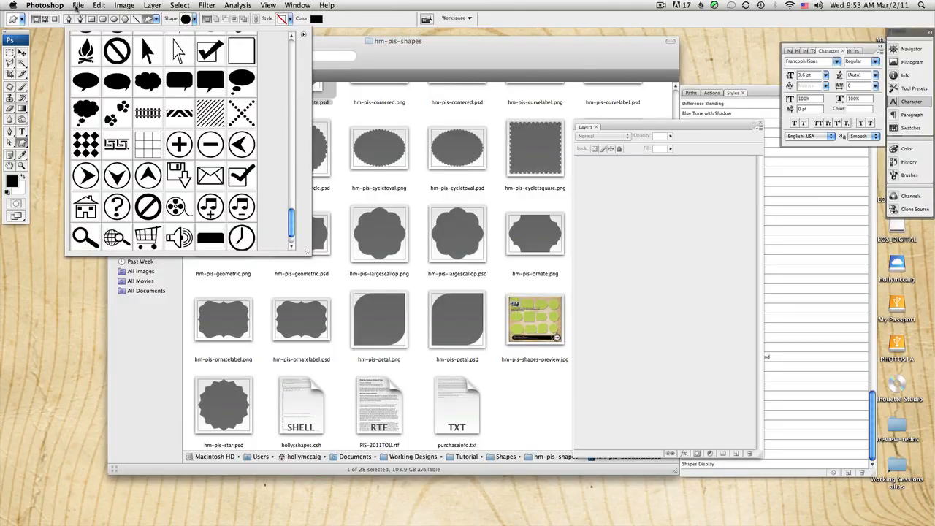
Step: Create a new document with the U.S. Paper preset, Letter size, 8.5 by 11 inches at 300 pixels/inch
left_click(77, 6)
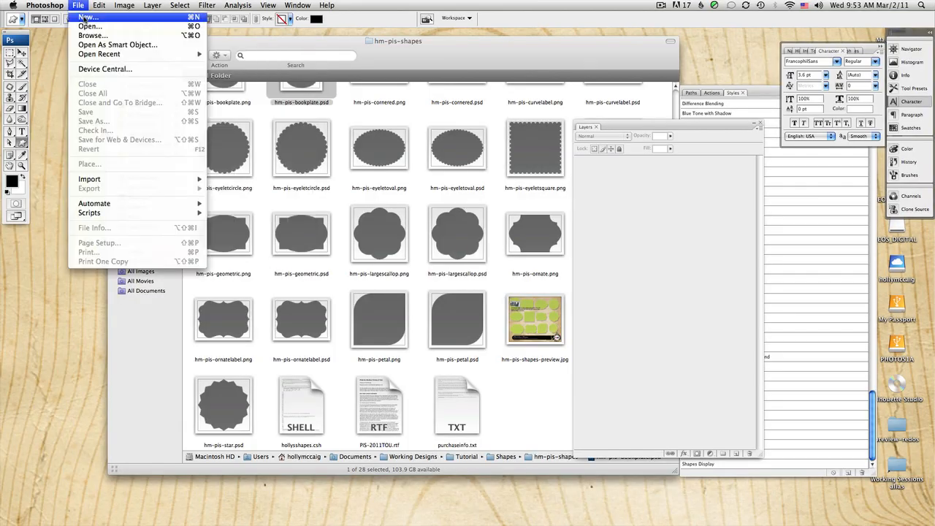
left_click(86, 16)
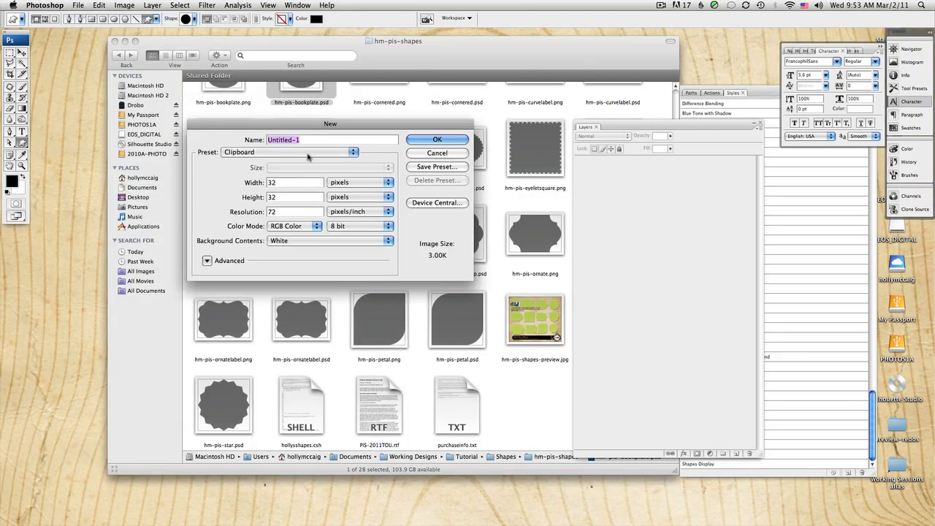
left_click(309, 154)
left_click(291, 175)
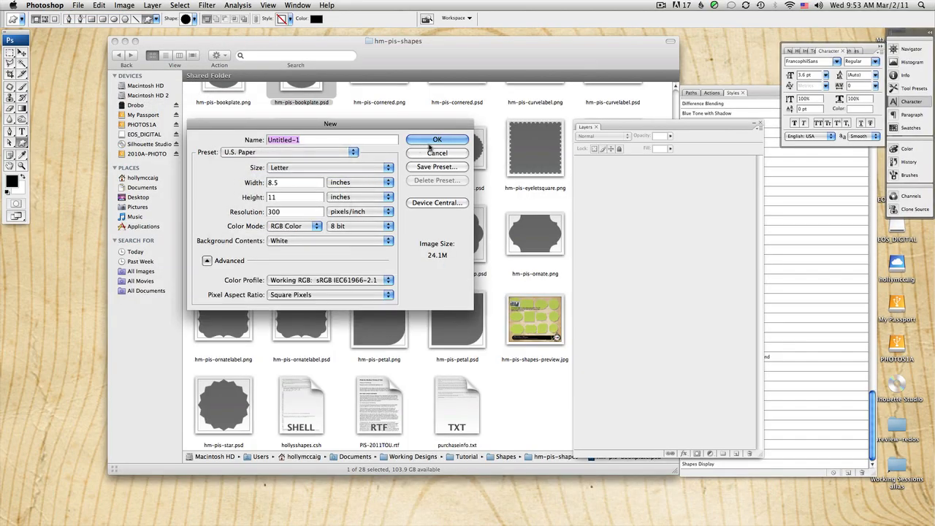
left_click(435, 139)
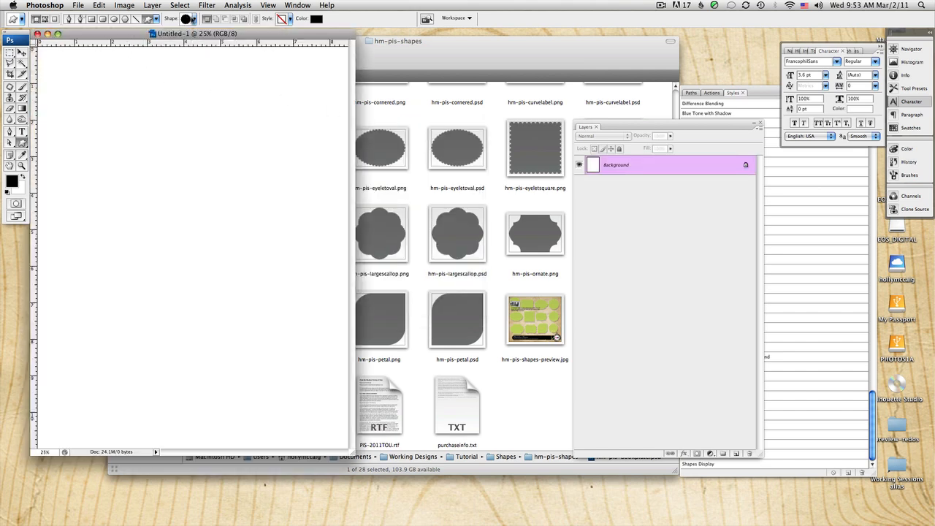
Step: Draw an oval speech bubble custom shape on the upper half of the page and delete its layer
left_click(192, 19)
left_click(119, 92)
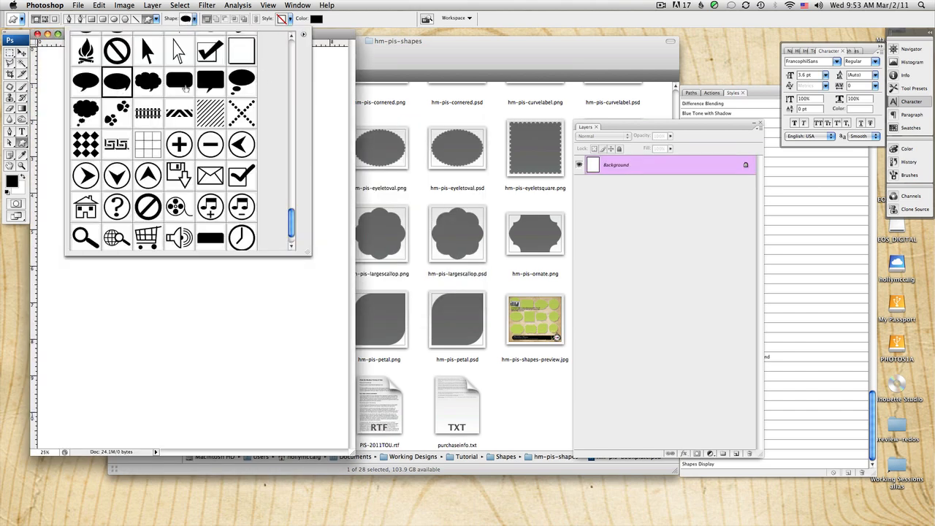
left_click(330, 41)
left_click_drag(146, 106, 326, 251)
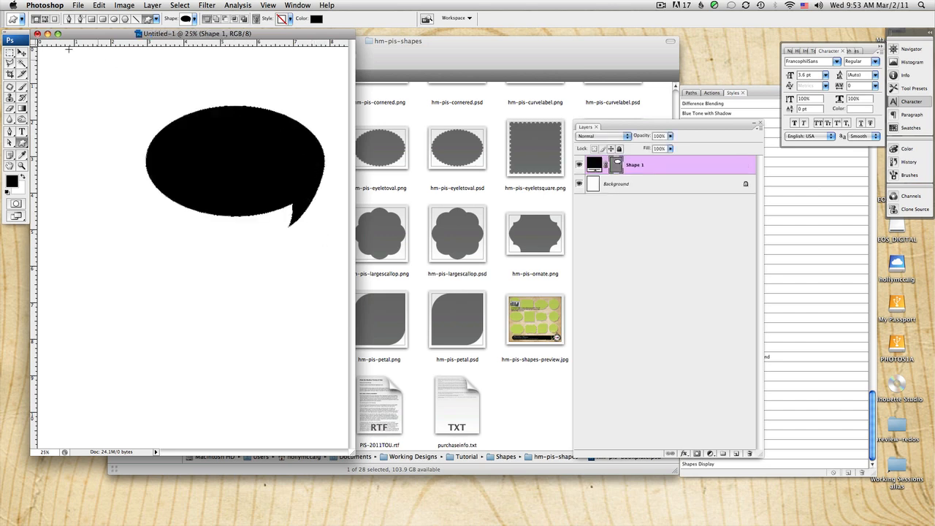
left_click(21, 53)
left_click_drag(675, 167, 750, 451)
Step: Reactivate the Custom Shape tool and enlarge its shape picker to display more shapes at once
left_click(22, 140)
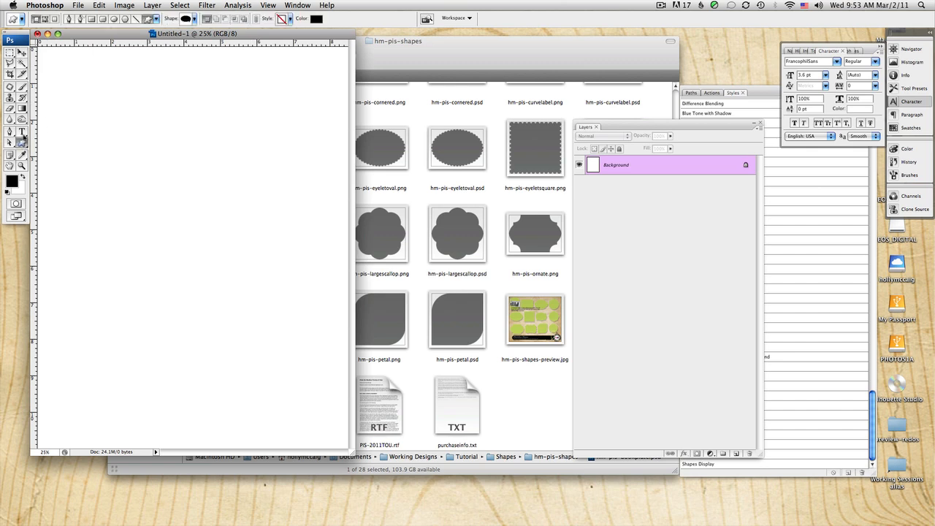
left_click(155, 19)
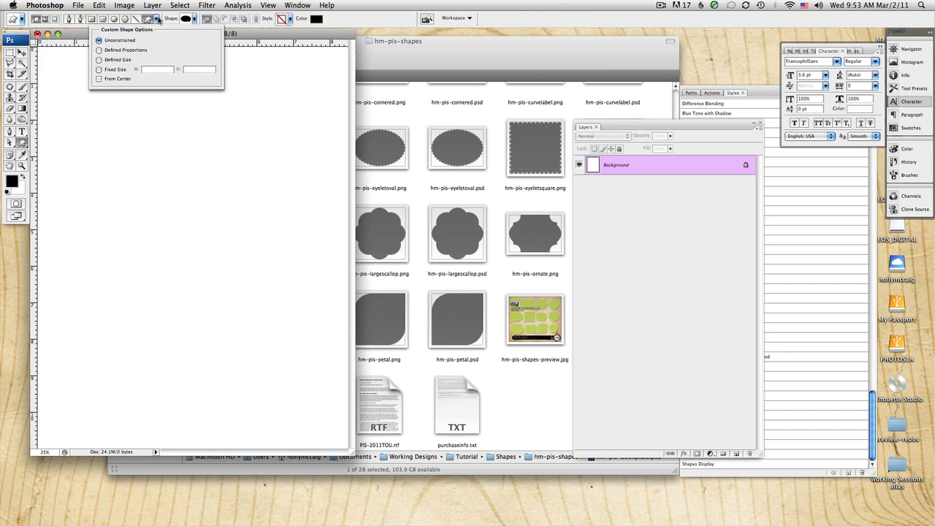
left_click(195, 19)
left_click_drag(307, 252, 396, 374)
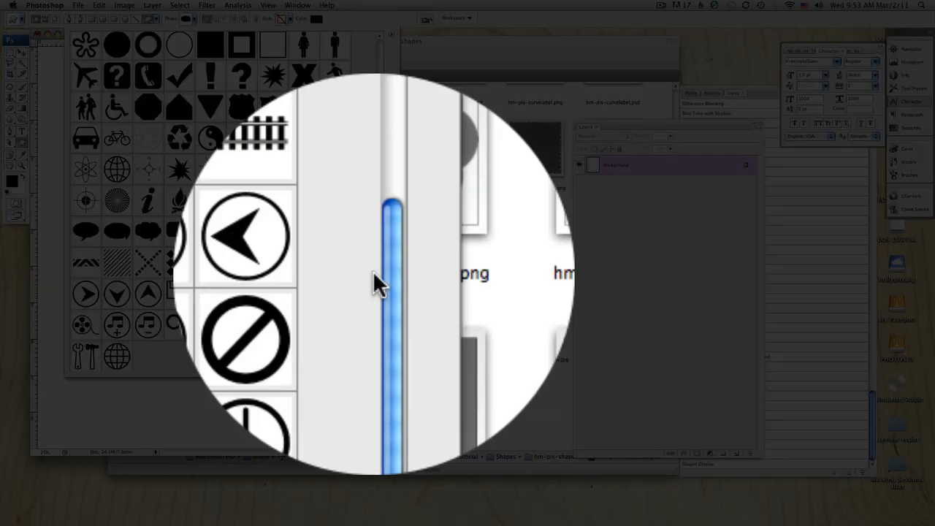
Step: Load the shape file hollysshapes.csh from Documents > Working Designs > Tutorial > Shapes > hm-pis-shapes into the shape picker
left_click(392, 114)
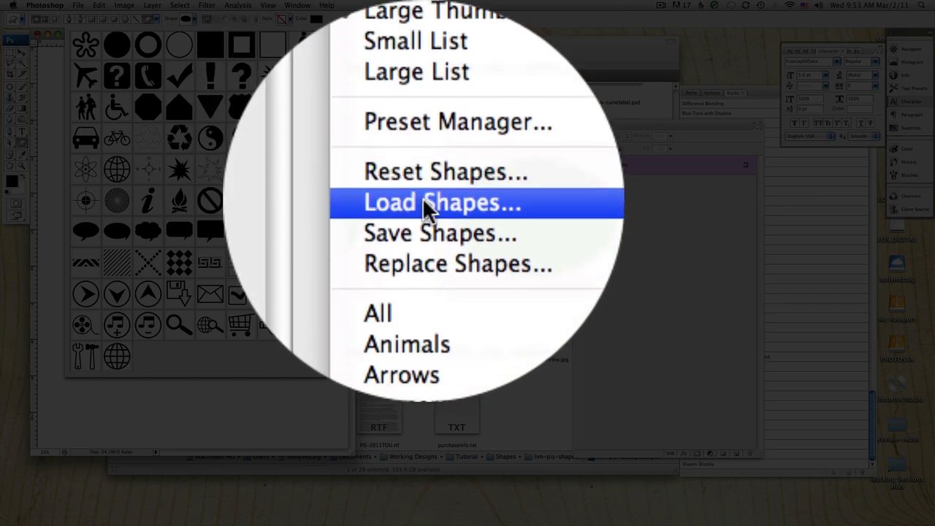
left_click(426, 204)
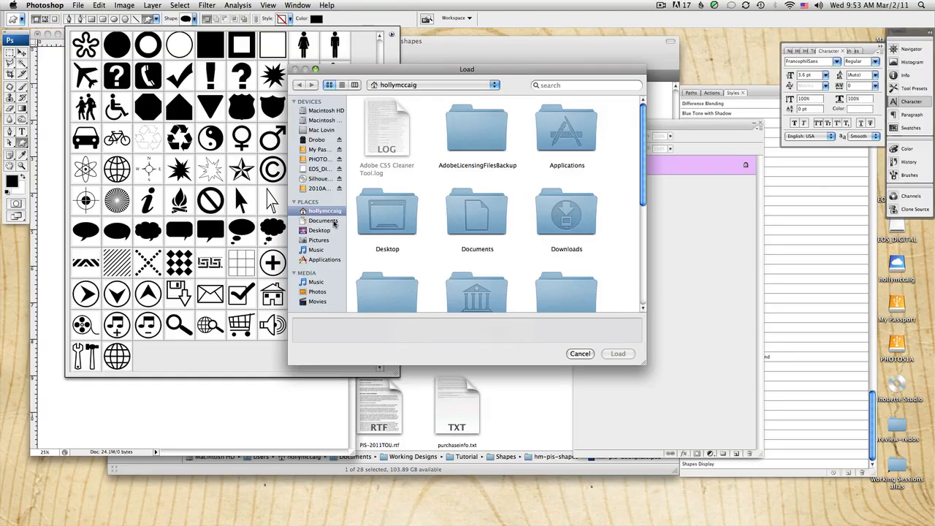
left_click(330, 221)
scroll(611, 309, "down", 10)
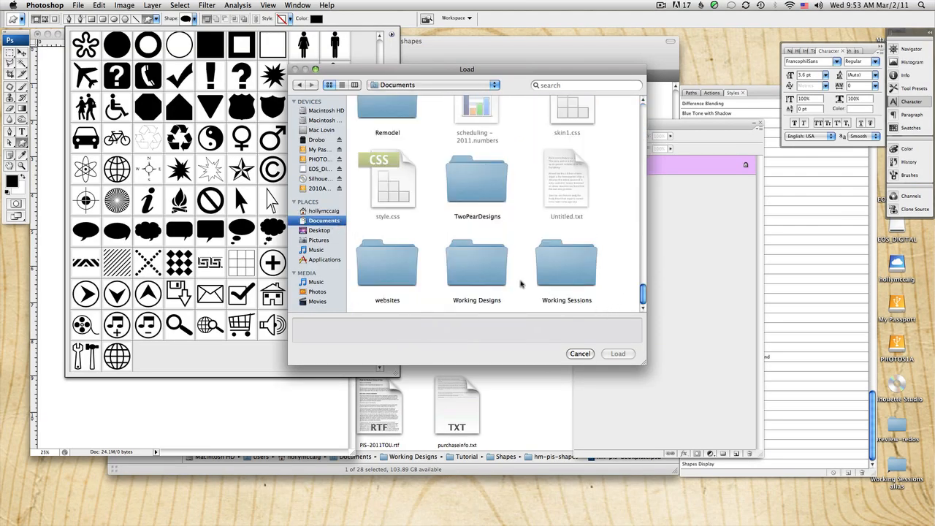
double_click(478, 268)
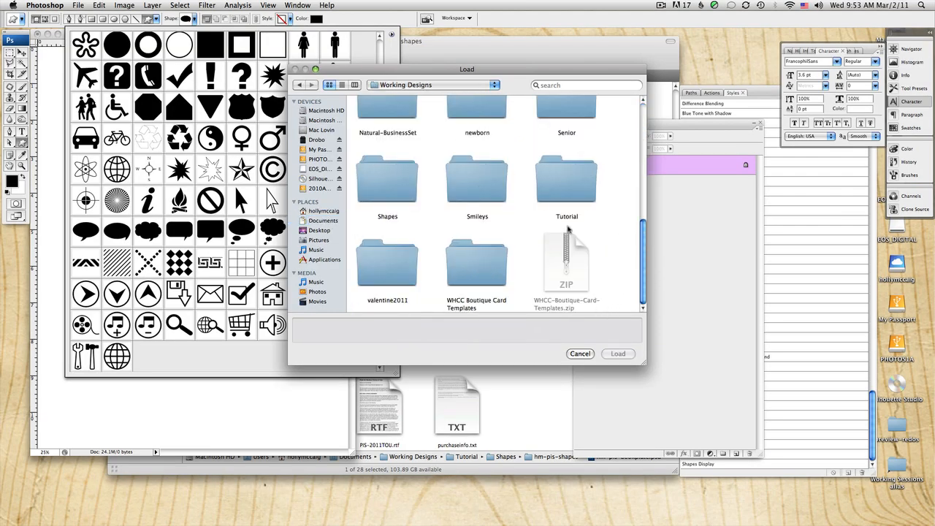
double_click(557, 191)
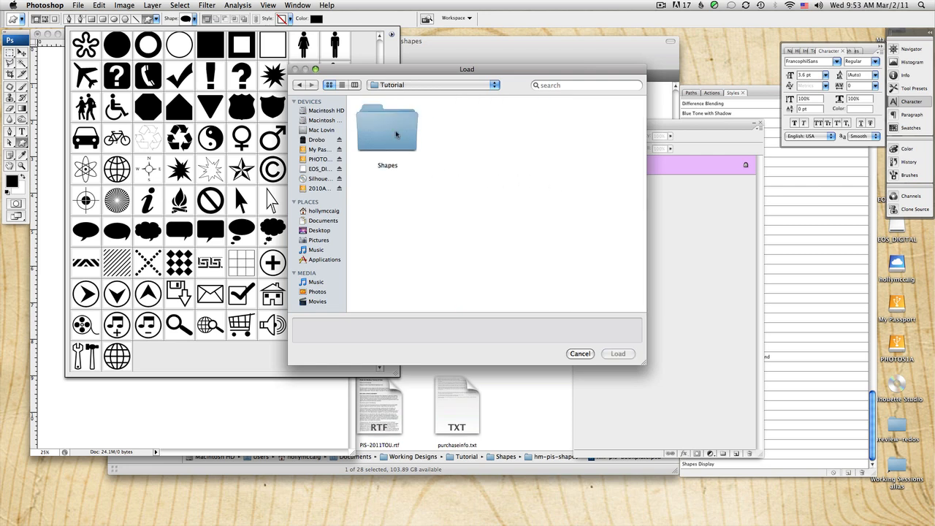
double_click(398, 136)
double_click(466, 128)
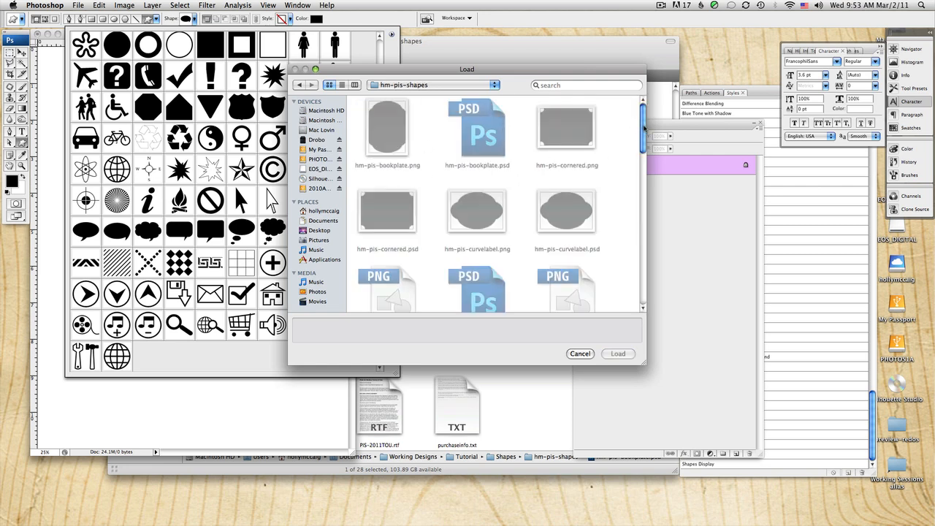
scroll(621, 292, "down", 10)
left_click(477, 179)
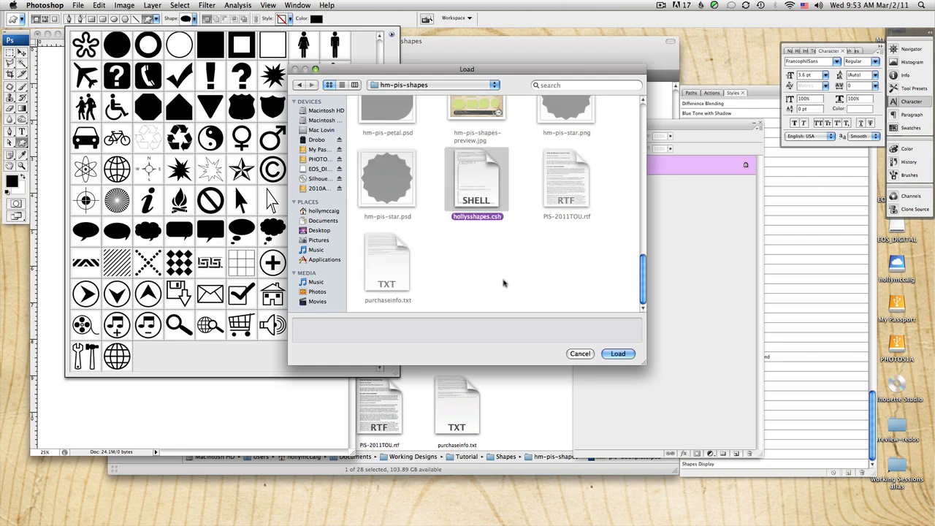
left_click(617, 355)
left_click(618, 355)
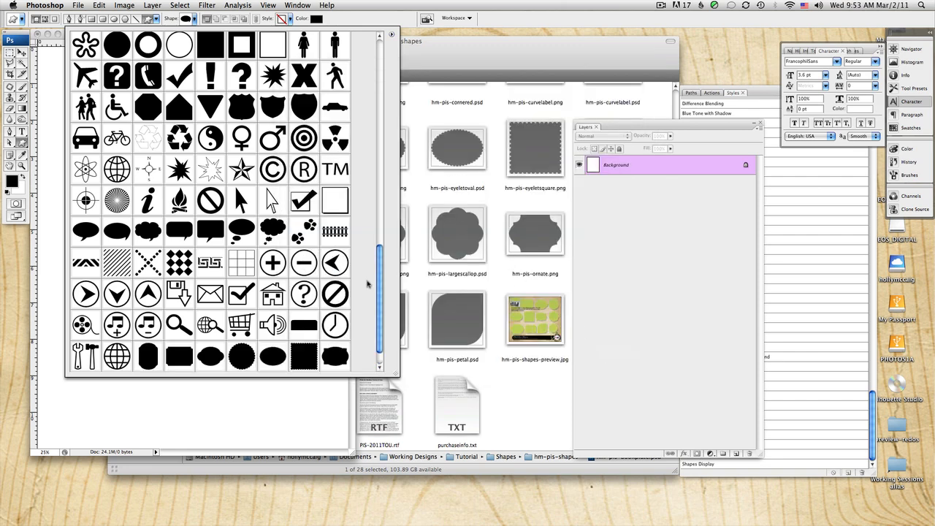
Step: Draw the ornate label custom shape on the page, about 6.6 inches wide and 4.7 inches high
scroll(381, 274, "down", 2)
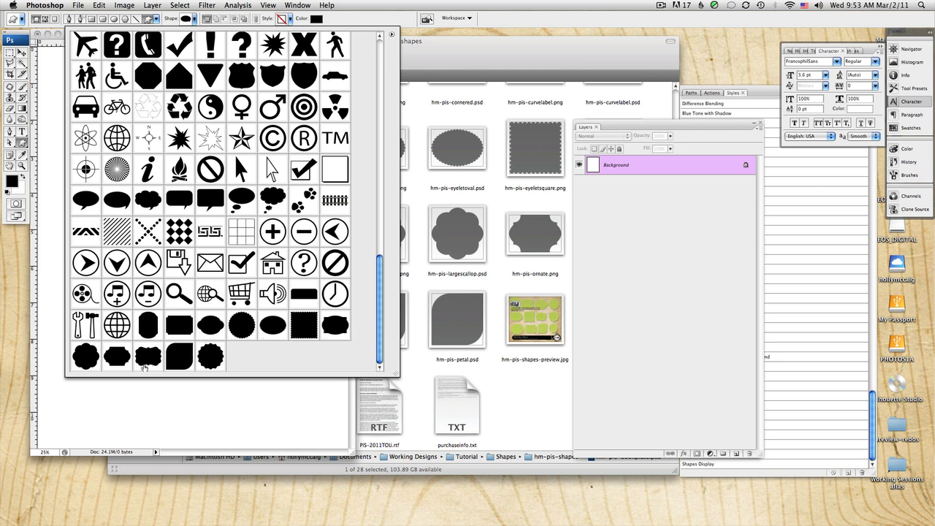
left_click(146, 357)
key("Return")
left_click_drag(97, 138, 340, 312)
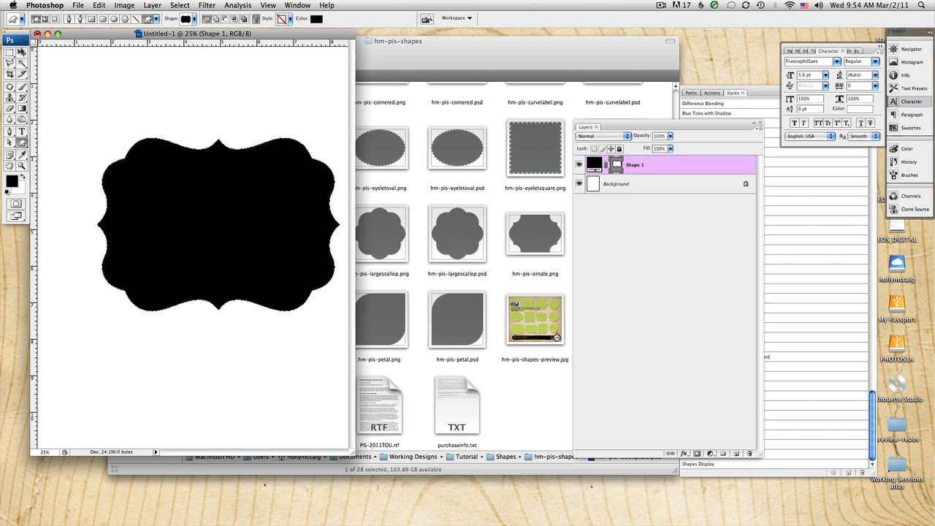
Step: Move the ornate label up and left until it is roughly centred across the page, and reposition the document window
left_click(22, 53)
left_click_drag(219, 190, 192, 172)
left_click_drag(241, 36, 403, 73)
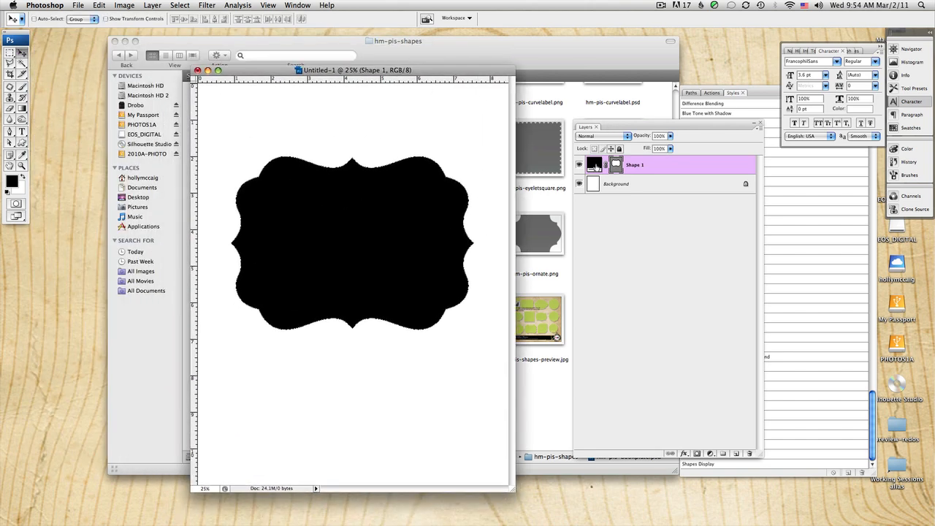
Step: Change the ornate label's fill colour to red e61a1a
double_click(593, 165)
left_click(444, 381)
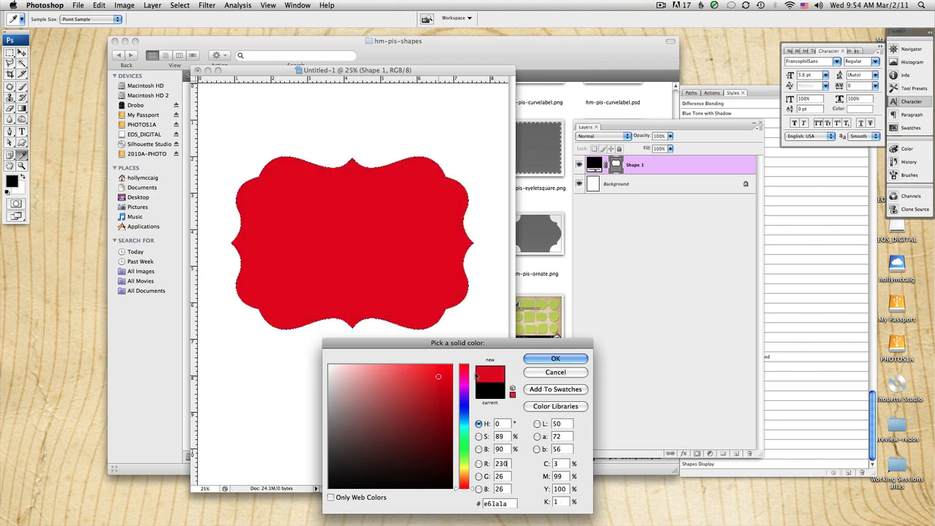
left_click(552, 358)
Step: Switch to Finder, return to the Shapes folder and open the portrait JPG photo in Photoshop
left_click(539, 67)
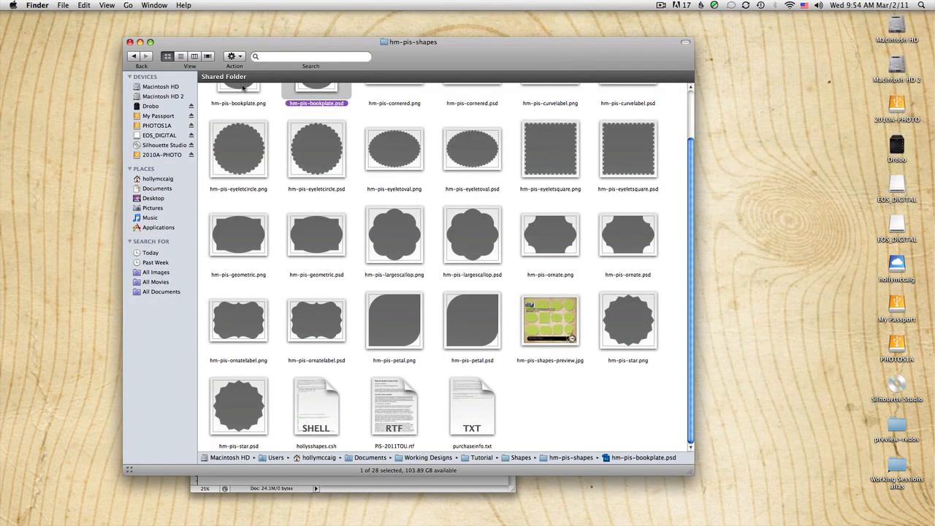
left_click(133, 57)
double_click(239, 121)
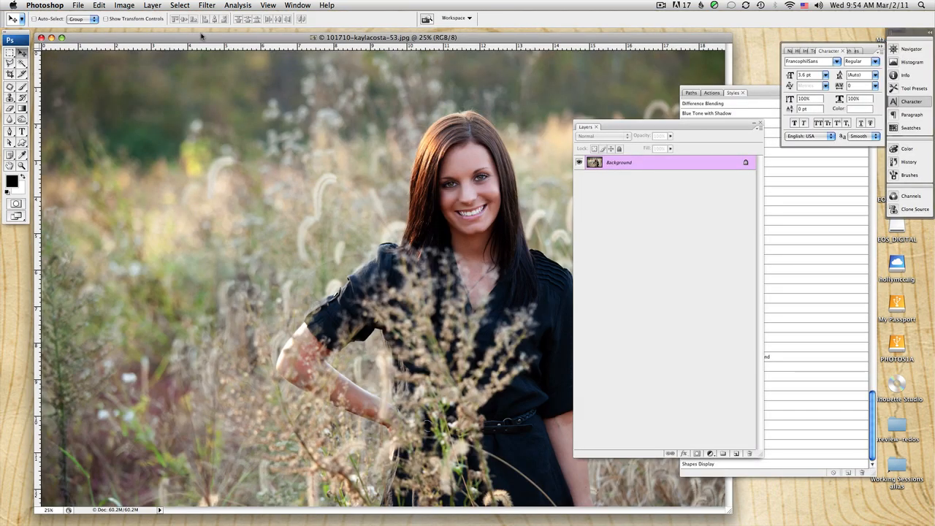
Step: Try to place the full-size portrait photo in the document with the red label, and undo the placement
key("super+minus")
key("super+minus")
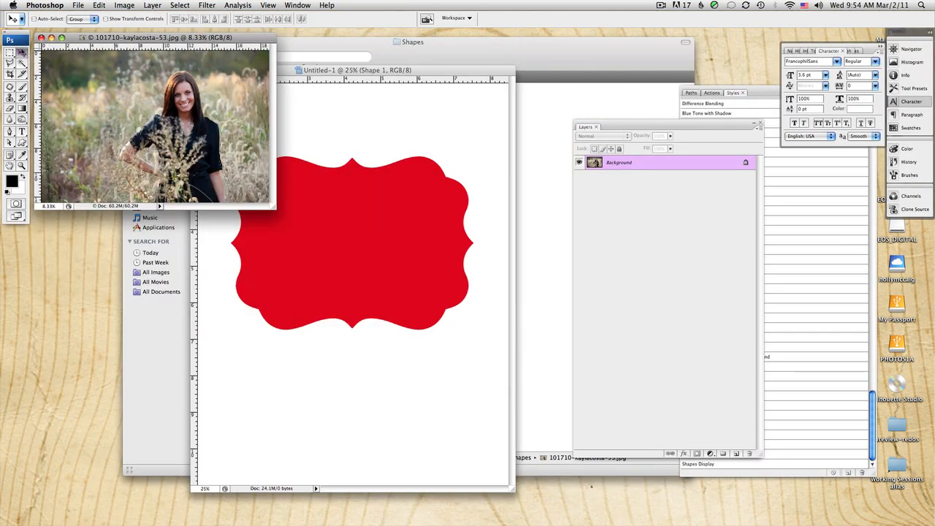
left_click_drag(230, 125, 446, 247)
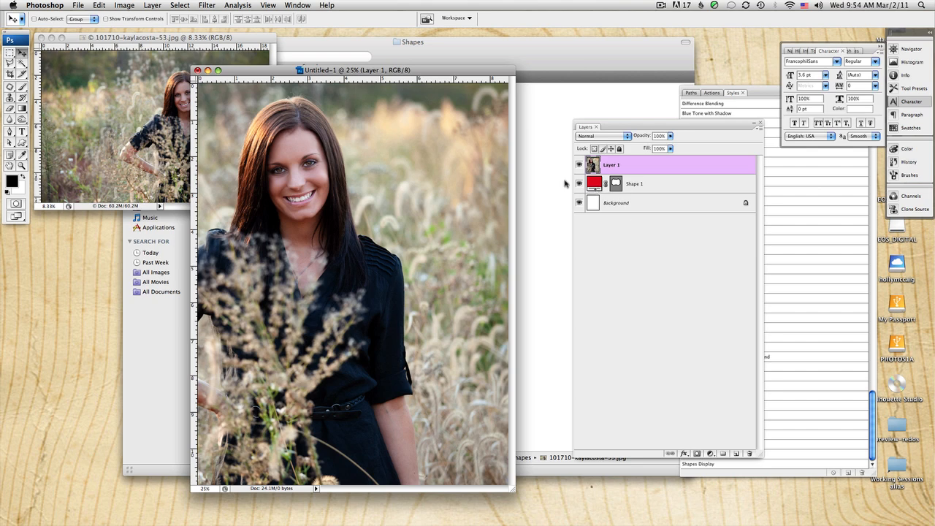
key("super+z")
Step: Resize the portrait photo proportionally to a document width of about 10 inches
left_click(50, 101)
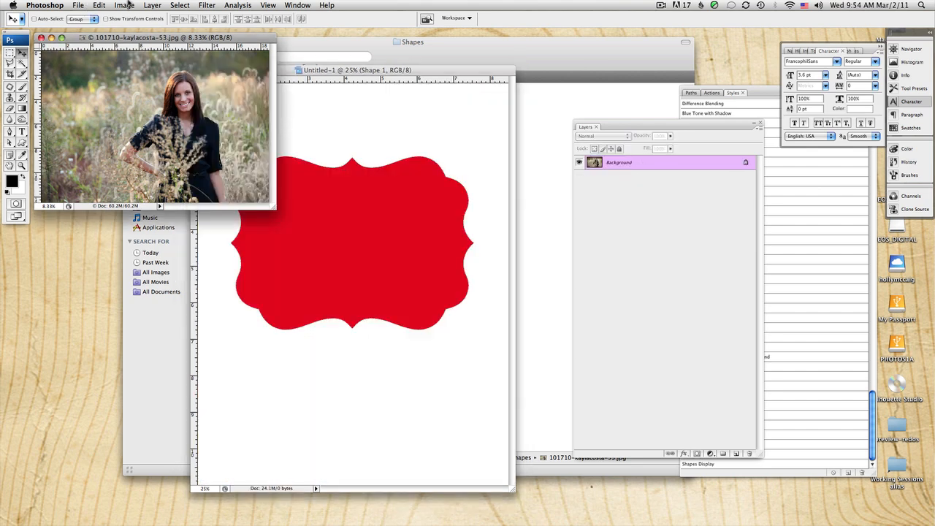
left_click(124, 5)
left_click(131, 80)
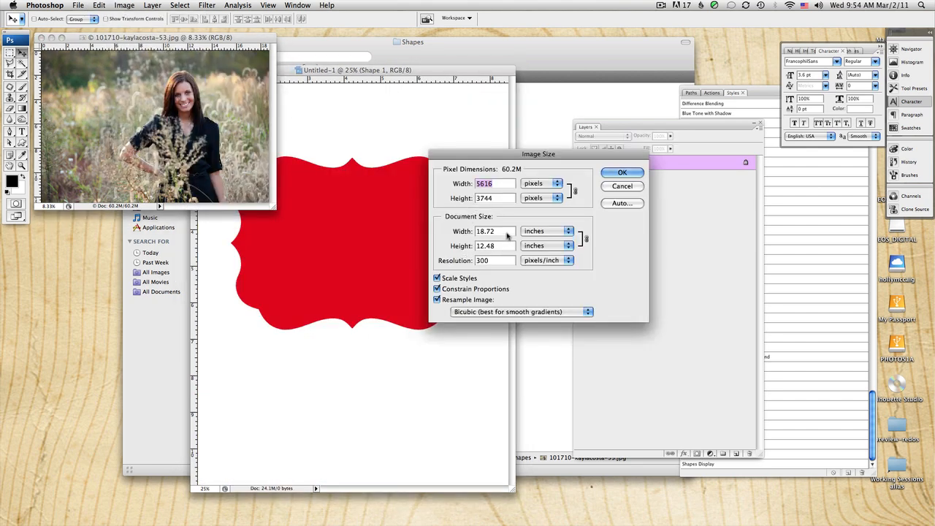
key("Tab")
key("Tab")
type("5")
key("Return")
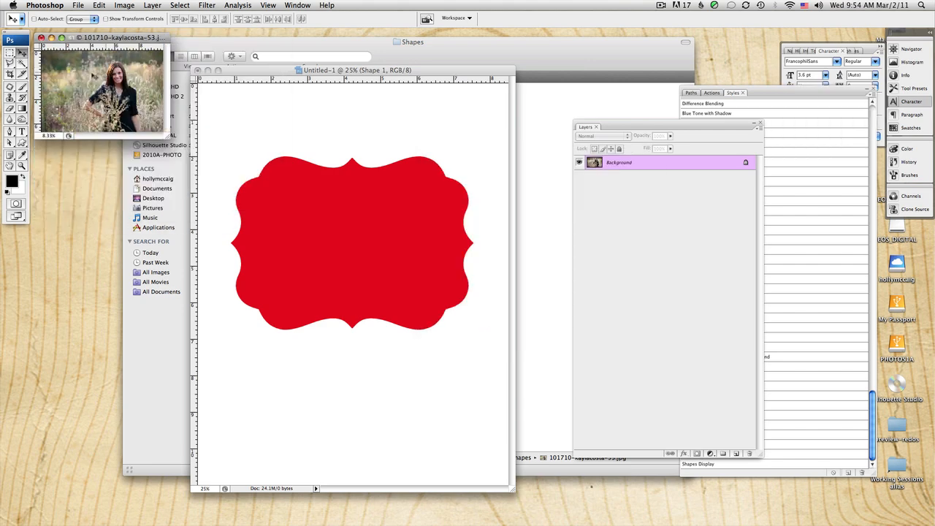
Step: Place the resized portrait over the red label, clipped to its shape, and shift it until the face fits well inside the frame
left_click_drag(94, 77, 419, 198)
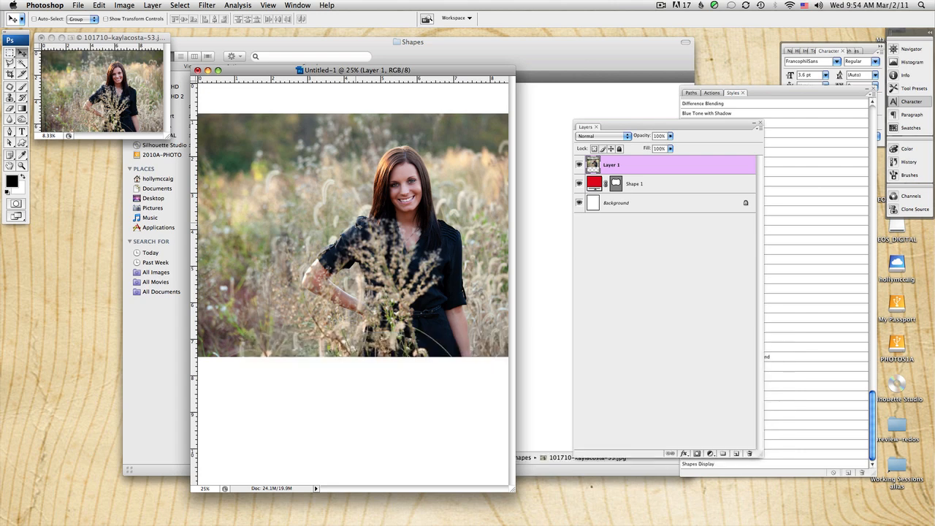
key("super+alt+g")
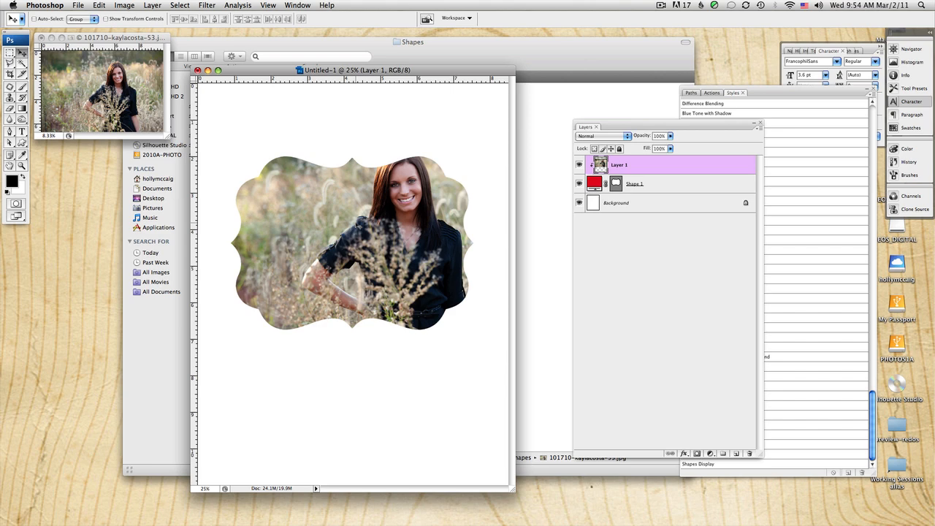
left_click_drag(411, 211, 415, 190)
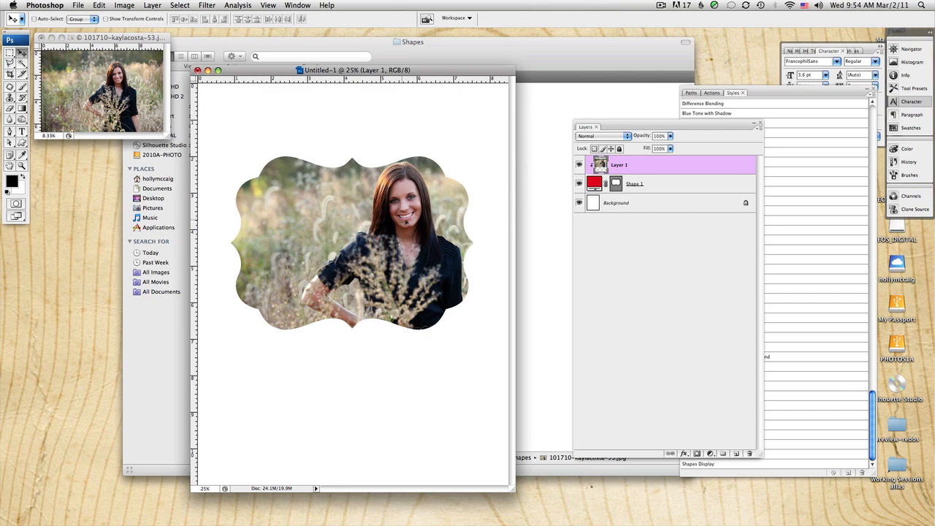
left_click_drag(406, 221, 405, 223)
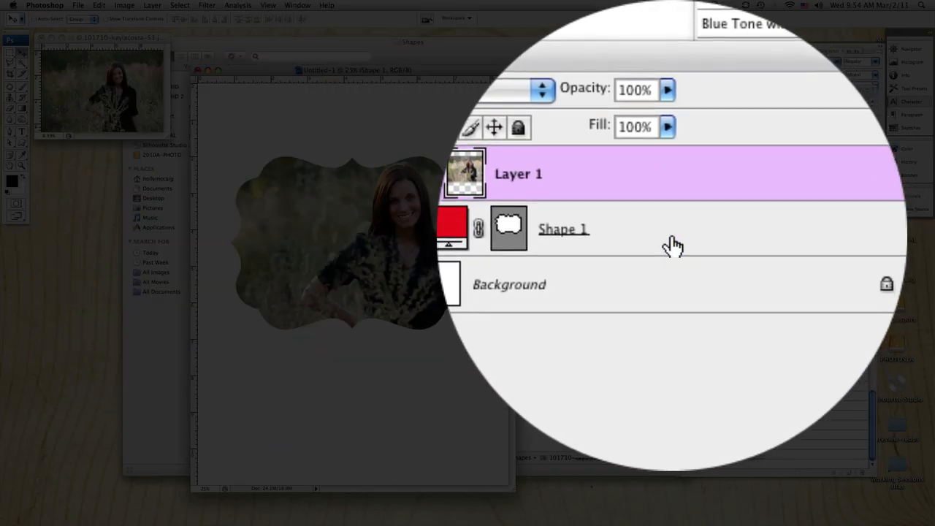
Step: Add a Stroke effect to the label shape layer, with its colour sampled from the woman's black blouse in the photo
double_click(663, 186)
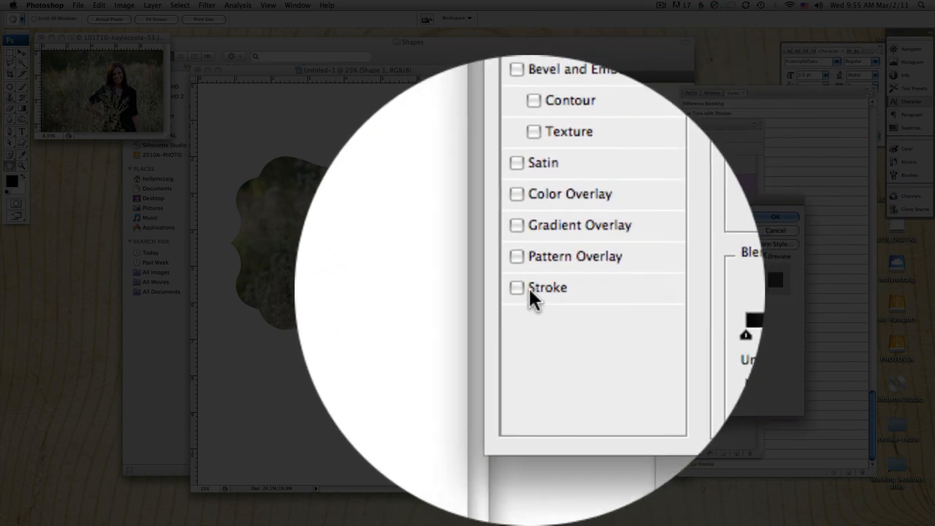
left_click(525, 287)
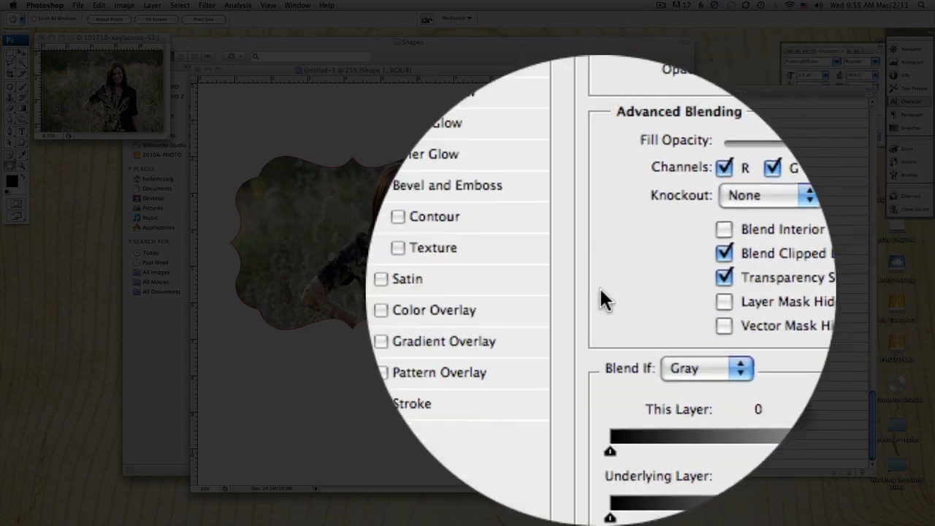
left_click(552, 287)
left_click(617, 288)
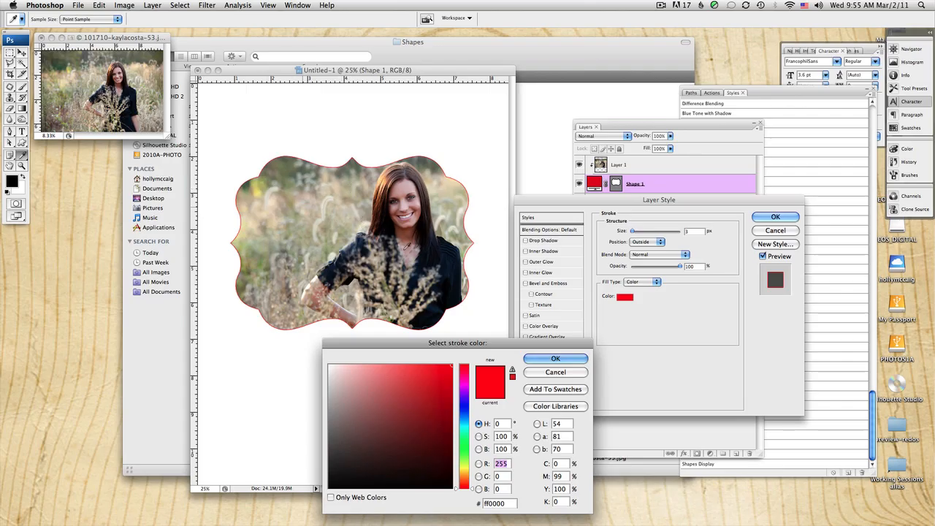
left_click(462, 248)
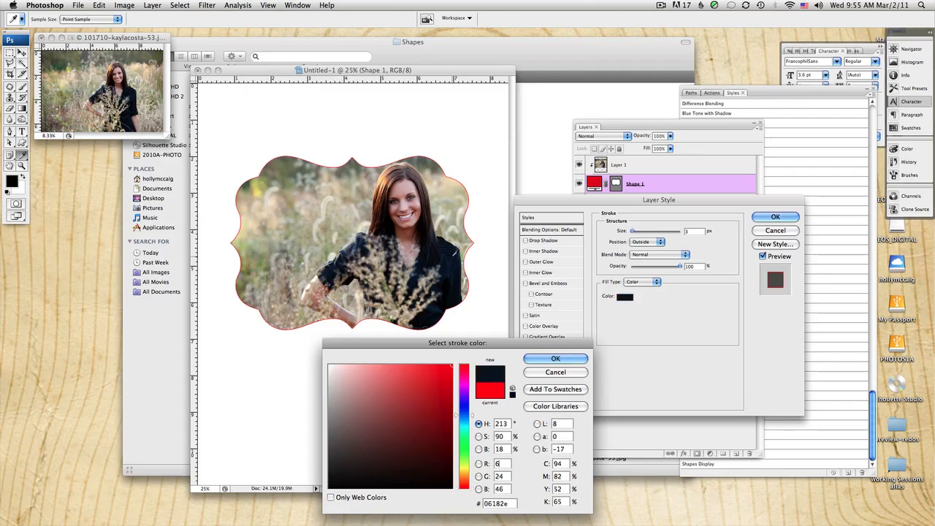
left_click(555, 359)
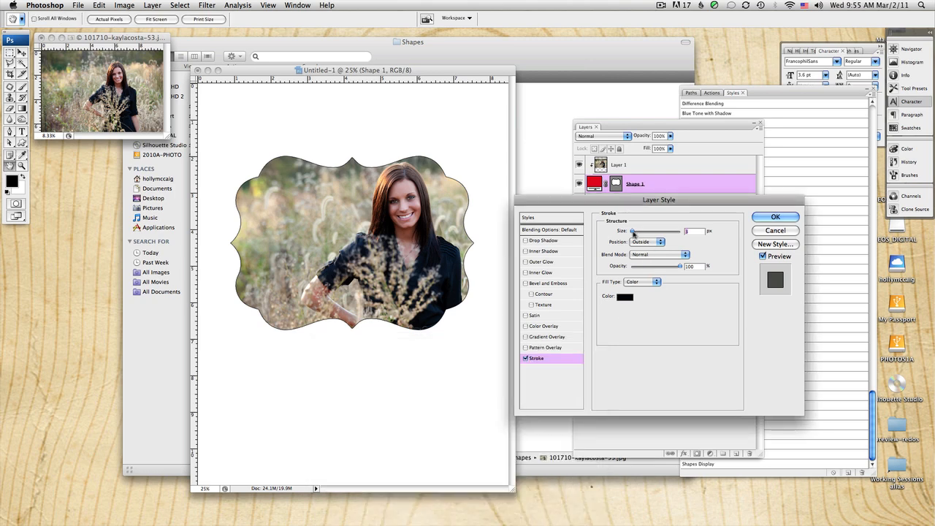
Step: Make the label's stroke slightly thicker, set its position to Center, and apply the layer style
left_click_drag(633, 232, 637, 232)
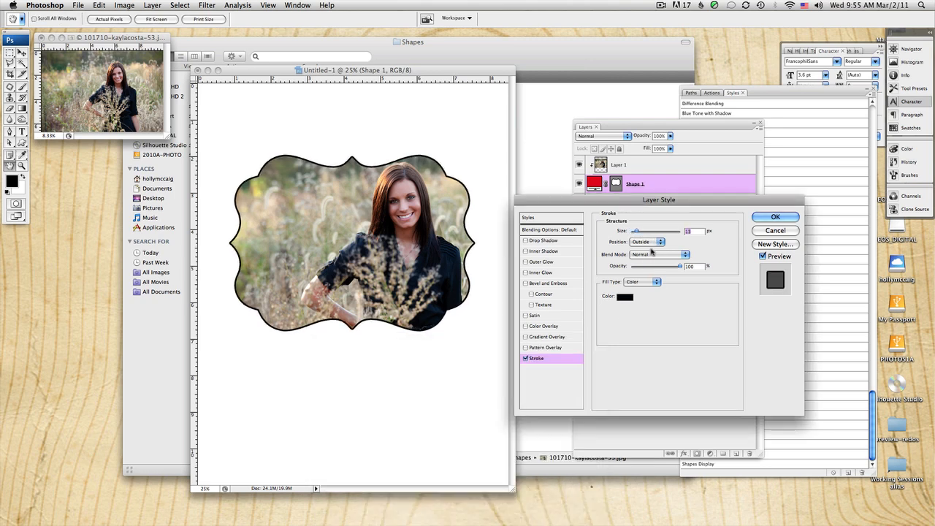
left_click(646, 241)
left_click(641, 257)
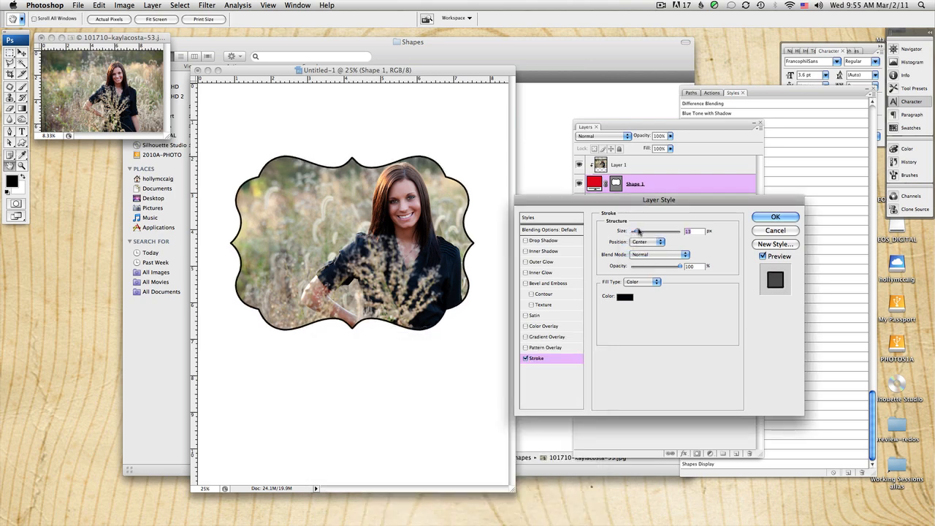
mouse_move(638, 231)
left_mouse_down()
mouse_move(646, 231)
mouse_move(633, 232)
left_mouse_up()
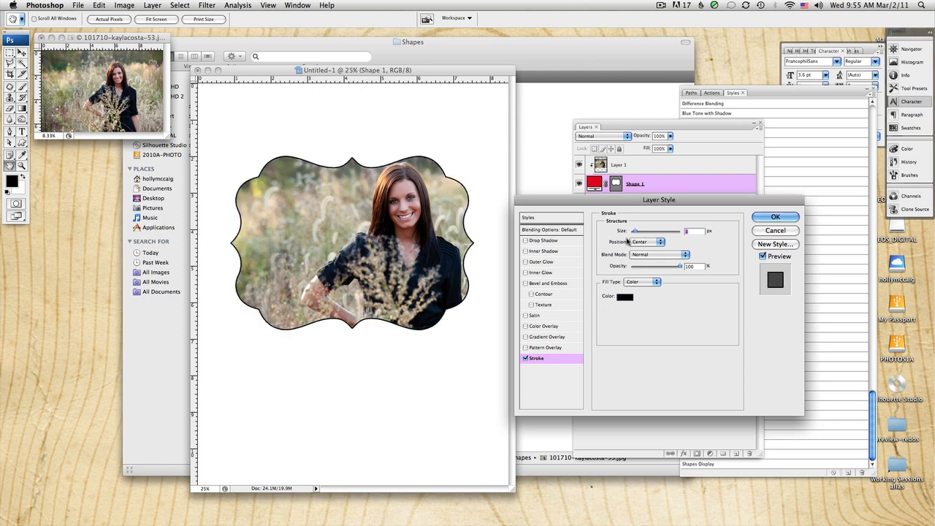
left_click(774, 216)
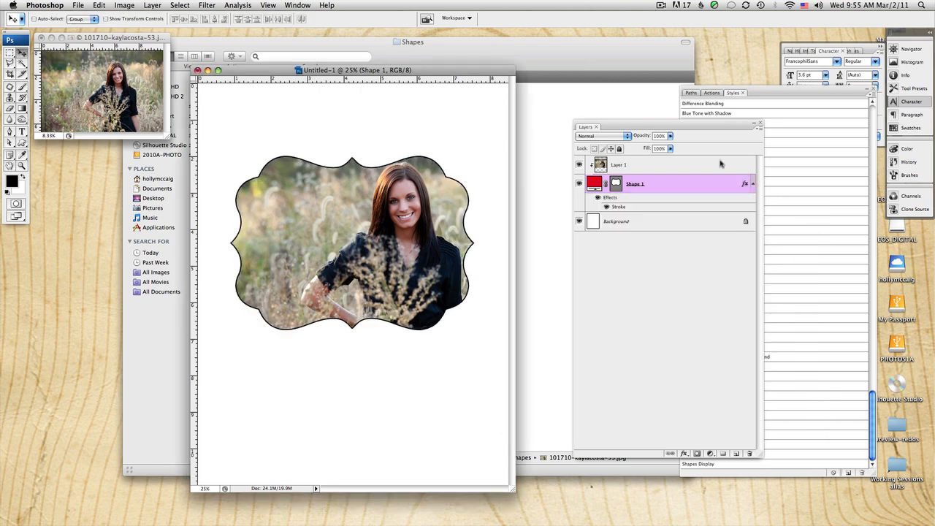
Step: Close the untitled document without saving, and open hm-pis-seniormagazine-02.psd from the seniormagazine folder in Finder
key("super+w")
left_click(437, 150)
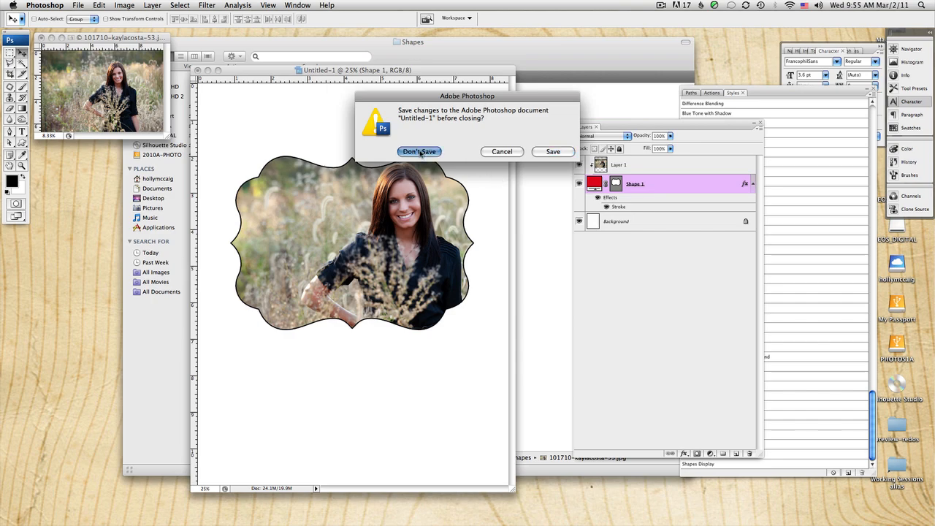
mouse_move(738, 522)
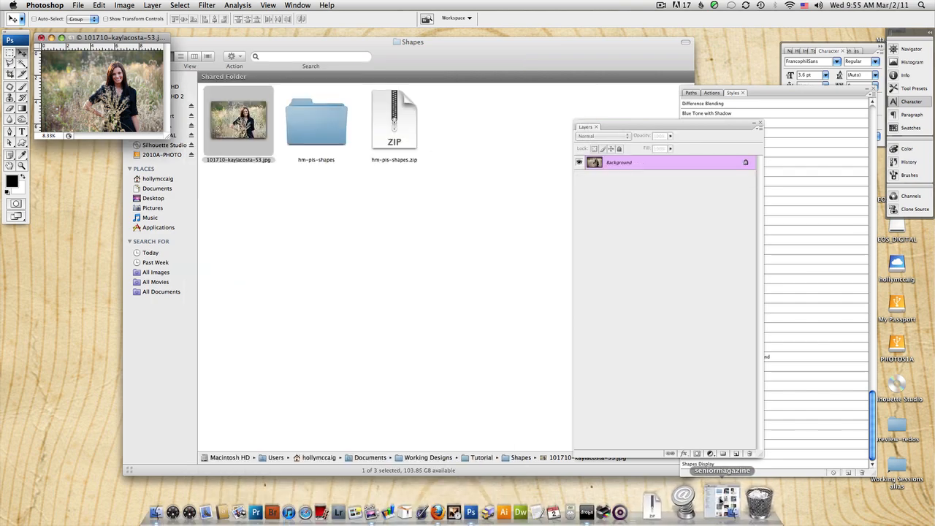
left_click(721, 502)
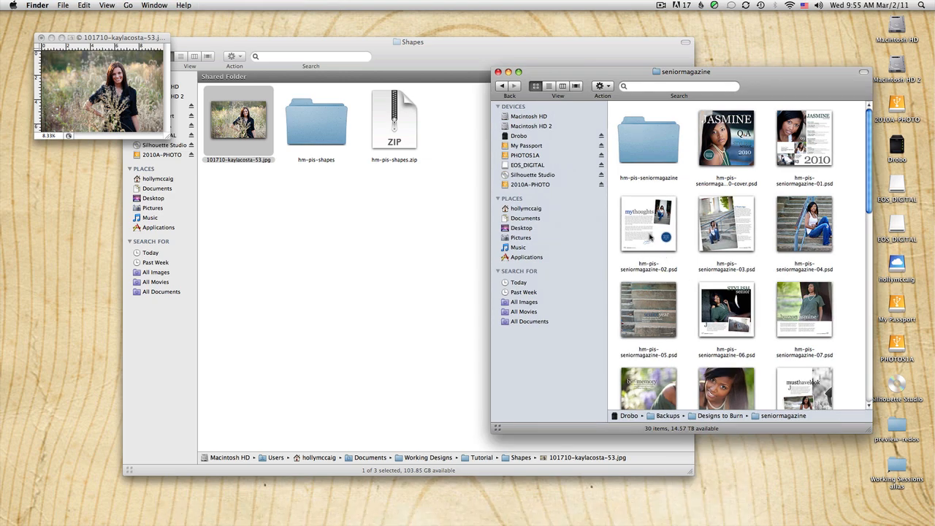
double_click(649, 237)
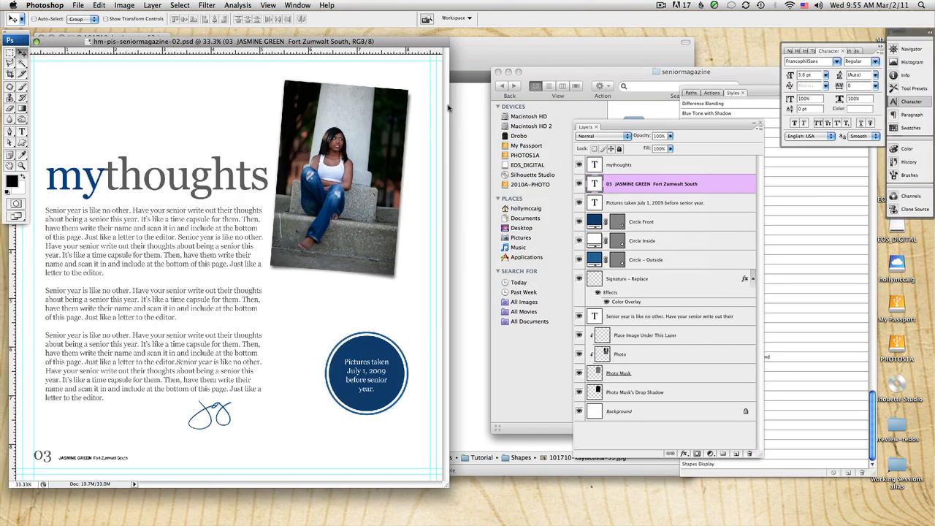
Step: Hide the Circle Front, Circle Inside and Circle - Outside layers of the blue badge on the magazine page
left_click_drag(351, 44, 406, 55)
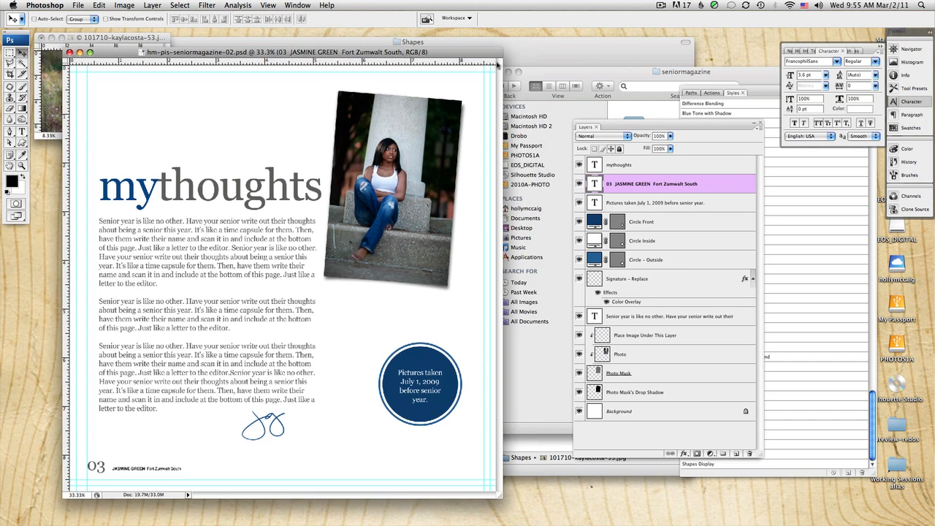
key("super+minus")
key("super+minus")
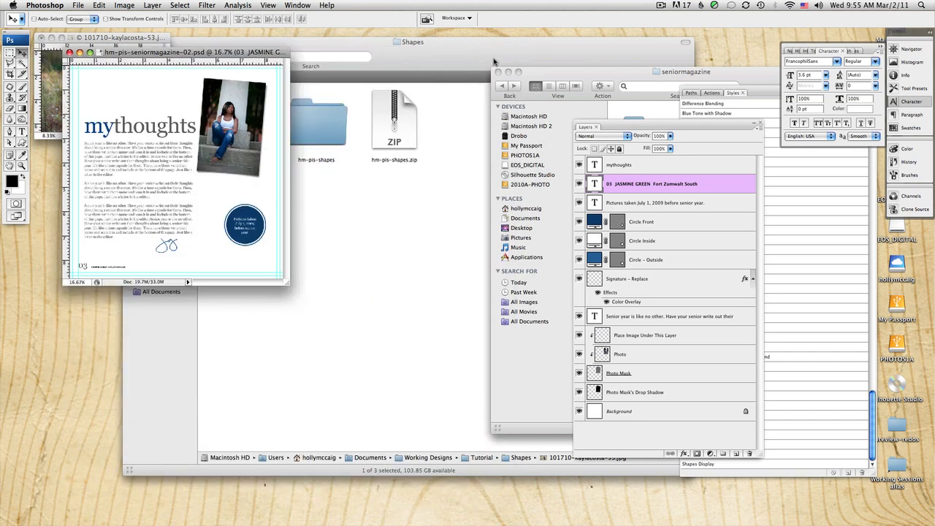
left_click_drag(238, 52, 389, 180)
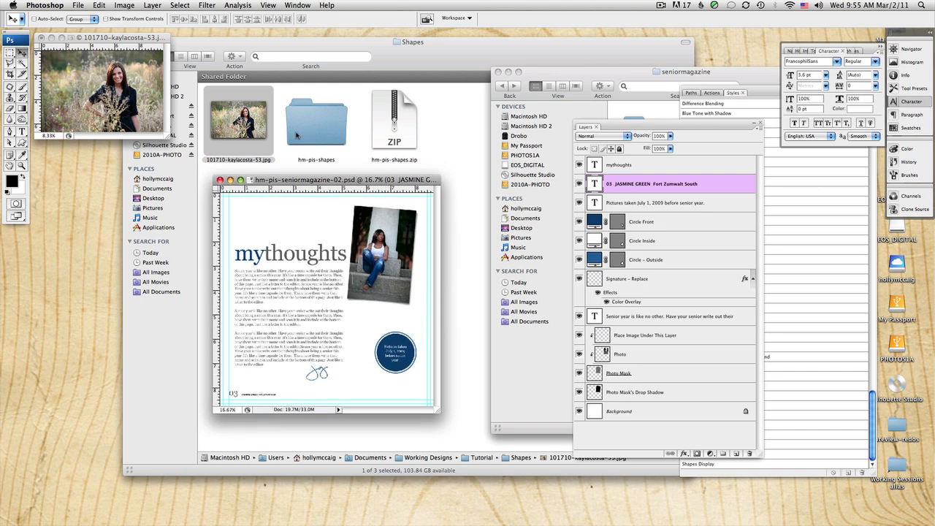
left_click(22, 165)
left_click_drag(340, 310, 424, 389)
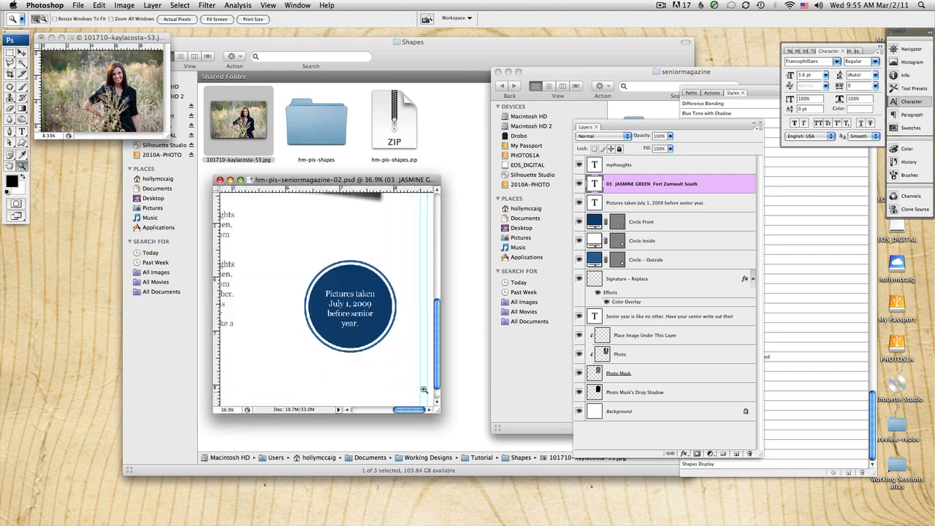
left_click(352, 322)
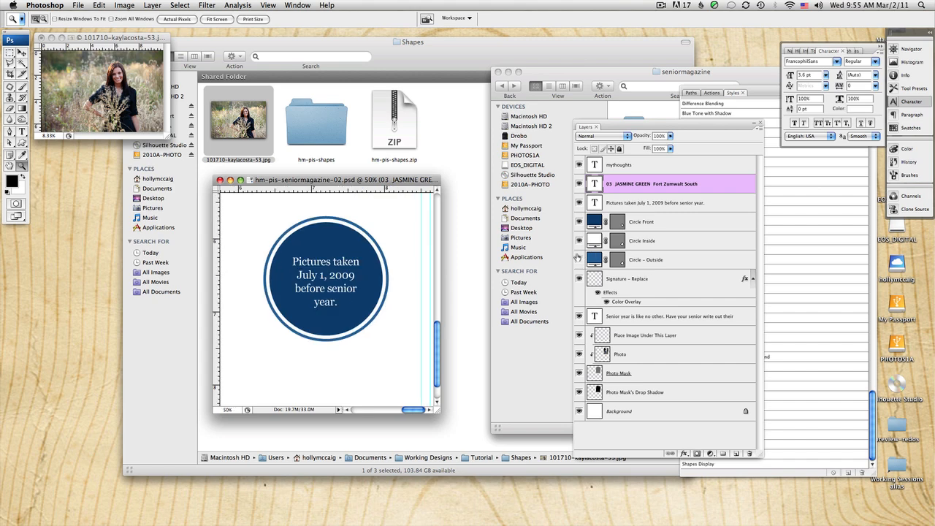
left_click_drag(578, 260, 579, 222)
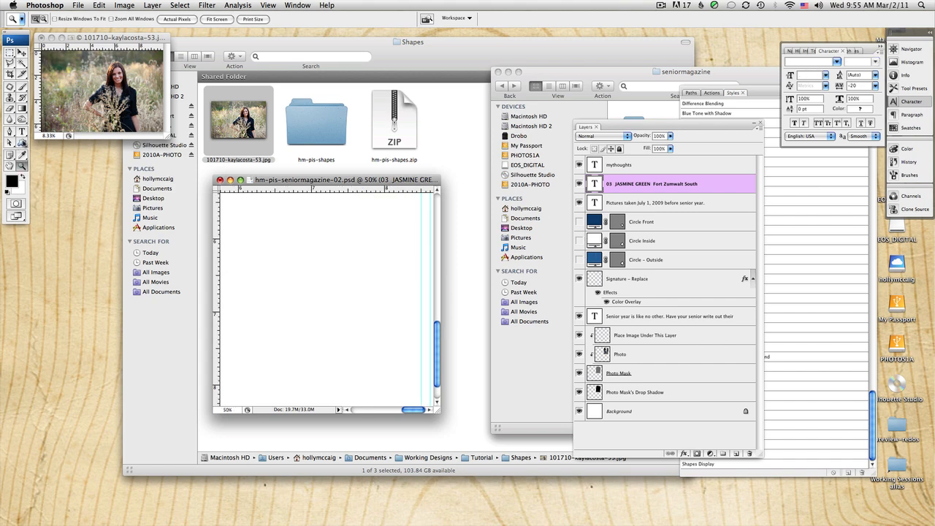
Step: Draw the scalloped seal custom shape, about 2.1 inches wide, over the area of the hidden circle badge
left_click(22, 144)
left_click(194, 19)
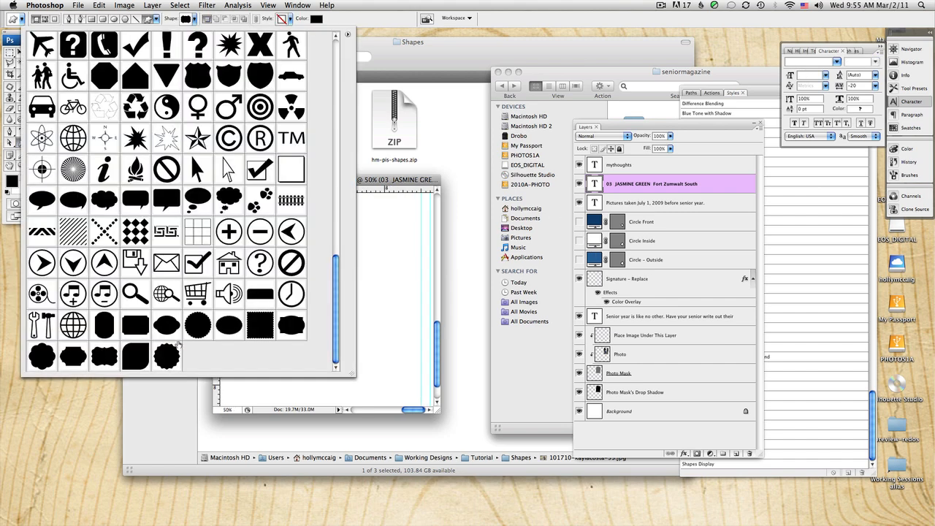
left_click(162, 357)
left_click(411, 286)
left_click_drag(265, 232, 418, 400)
Step: Move the seal's shape layer down the stack to just beneath the Circle - Outside layer
key("super+bracketleft")
key("super+bracketleft")
key("super+bracketleft")
key("super+bracketleft")
key("super+bracketleft")
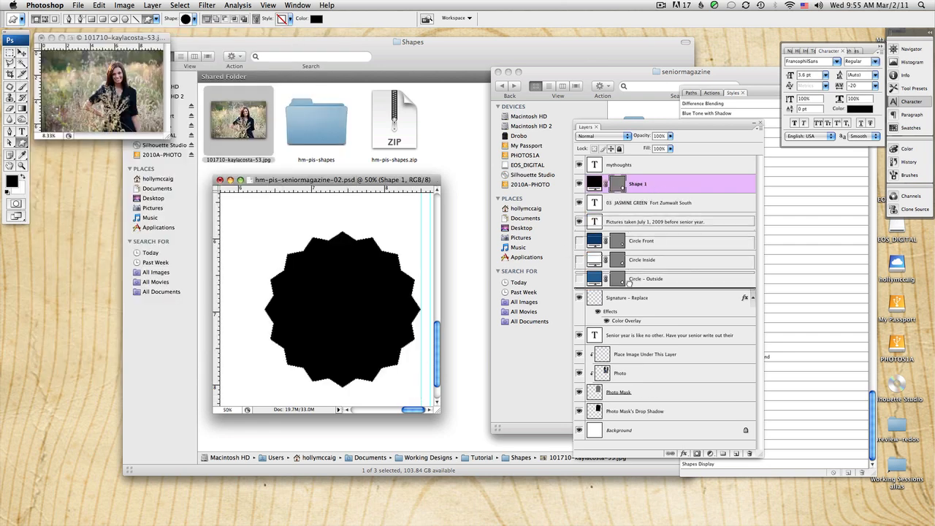
Step: Scale the seal proportionally to 69.8% and centre it behind the "Pictures taken July 1, 2009 before senior year." text
left_click(22, 52)
left_click(98, 5)
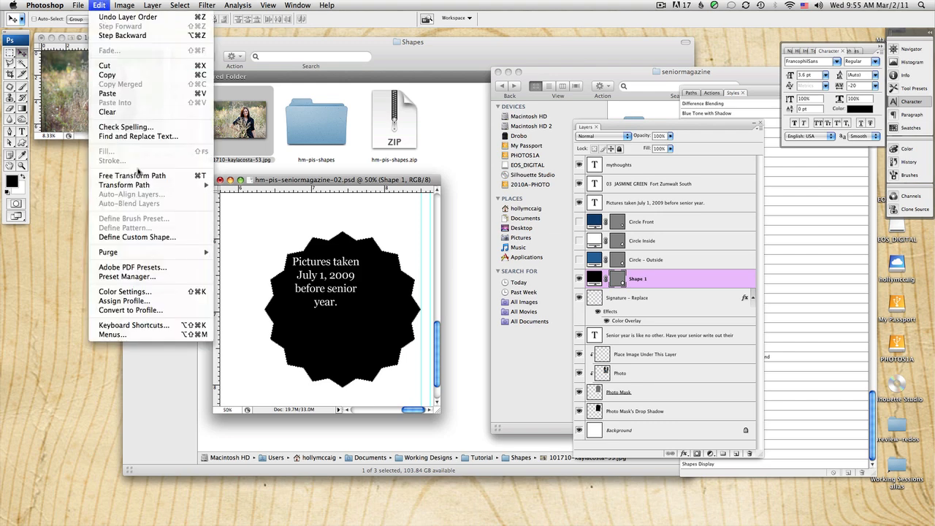
mouse_move(139, 185)
left_click(233, 199)
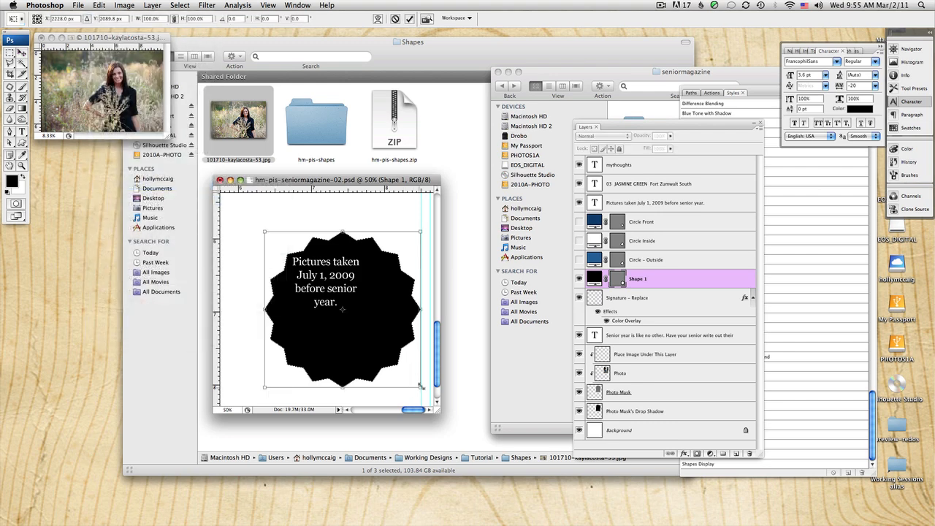
left_click_drag(420, 386, 401, 367)
left_click_drag(366, 330, 350, 319)
left_click_drag(387, 224, 382, 228)
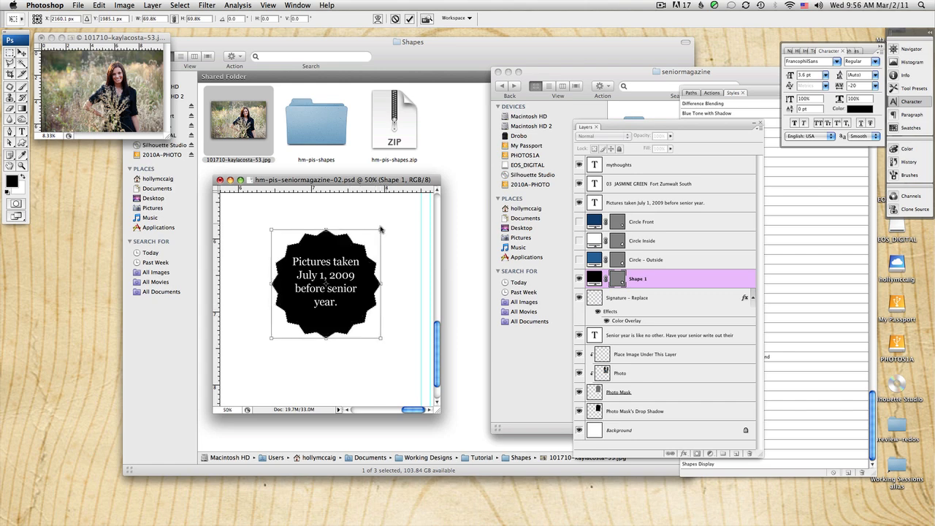
key("Return")
left_click_drag(339, 313, 338, 309)
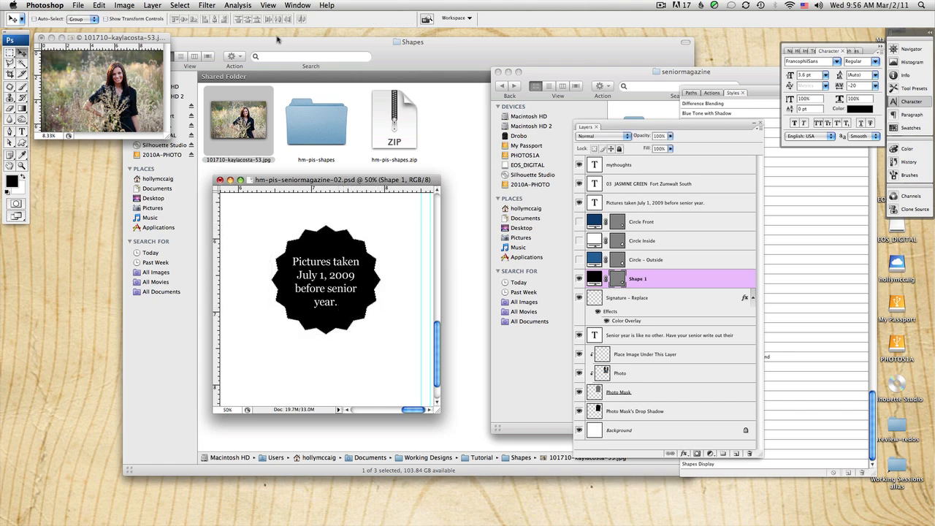
key("super+minus")
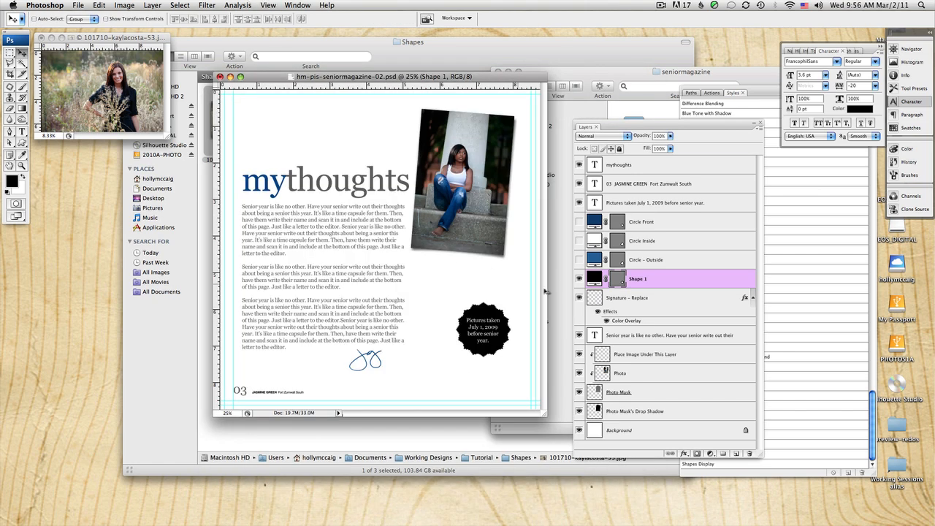
Step: Recolour the seal shape with the blue #08509a sampled from the word "my" in the page heading, and select the badge's text layer
double_click(596, 277)
left_click(275, 181)
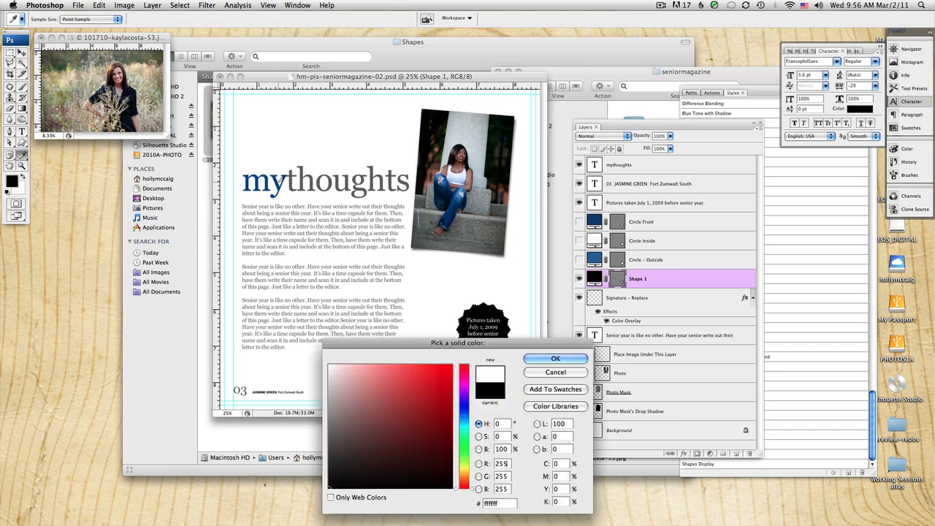
left_click(278, 183)
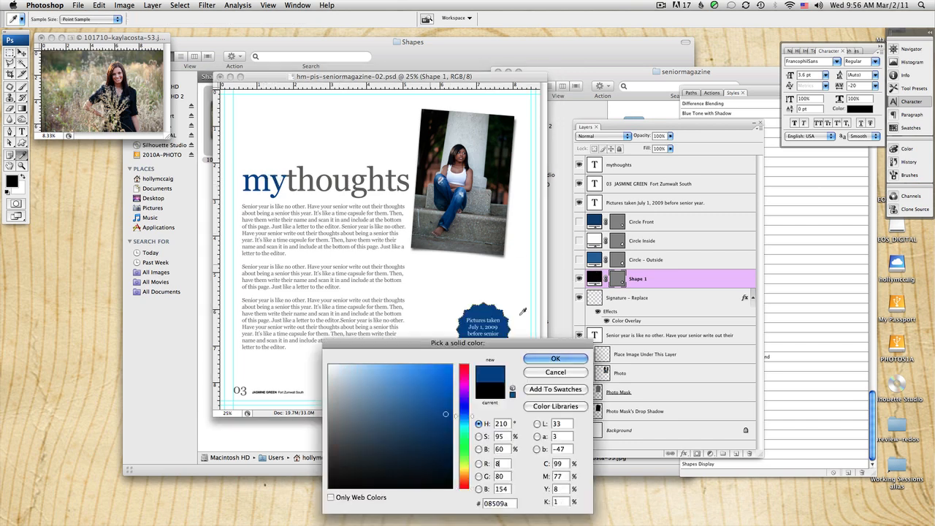
left_click(555, 358)
left_click(690, 202)
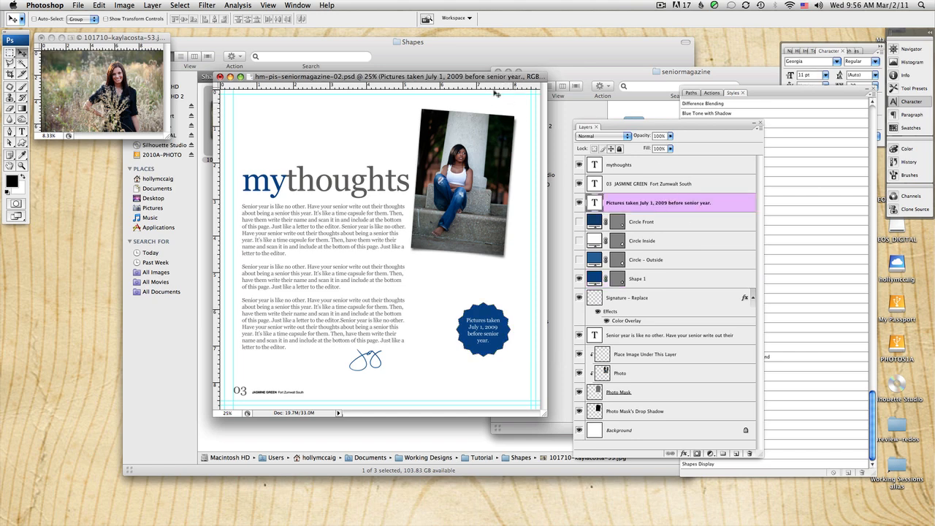
Step: Close the hm-pis-seniormagazine-02.psd page and the open portrait photo
key("super+w")
left_click(423, 153)
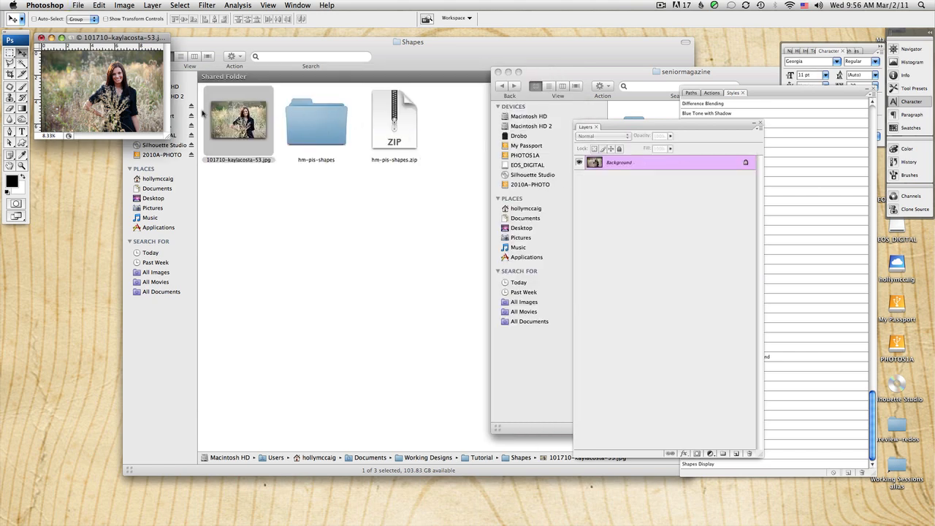
key("super+w")
left_click(419, 152)
Step: Switch to Finder, move the Shapes folder window clear of the seniormagazine window, and bring the seniormagazine window to the front
left_click(395, 219)
left_click_drag(469, 62, 411, 68)
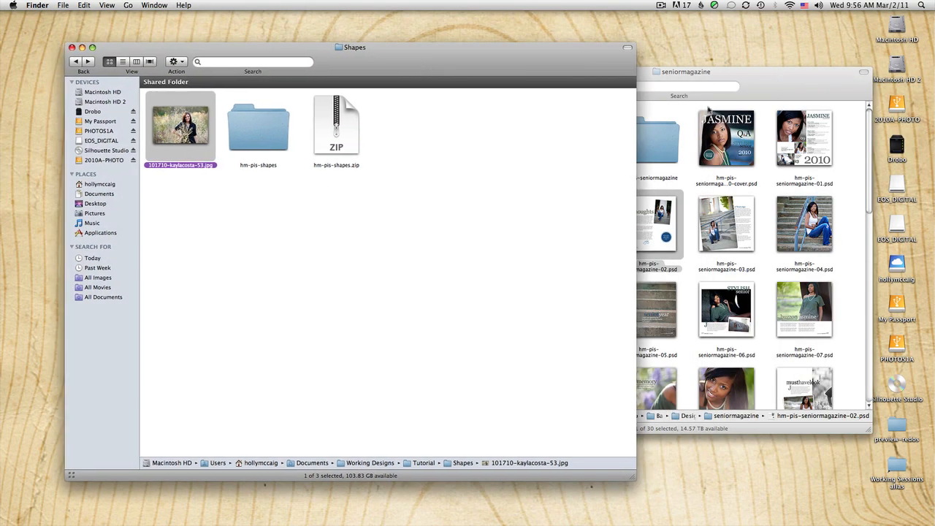
left_click(755, 89)
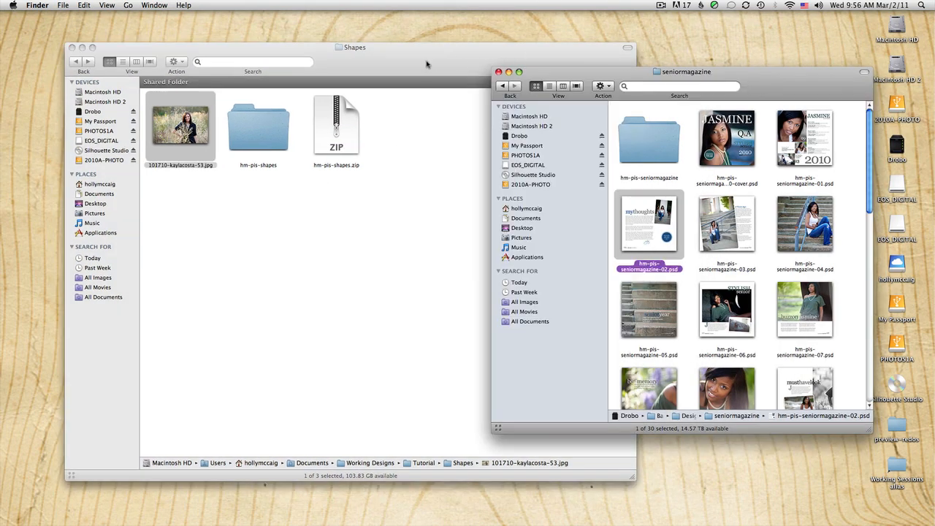